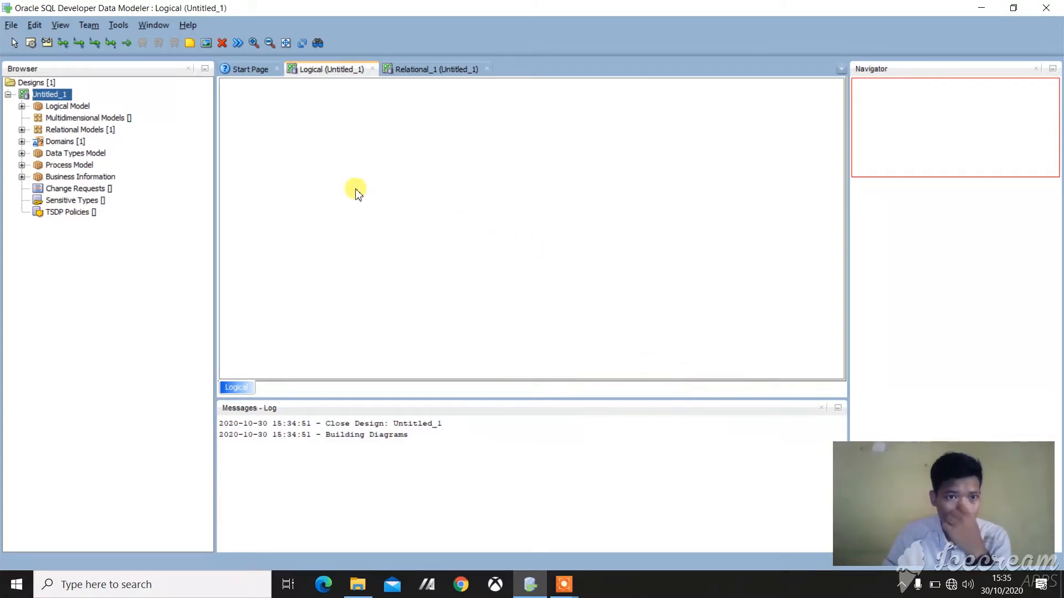
Step: Create an entity named PEMBELI in the upper-left area of the logical diagram
left_click(31, 48)
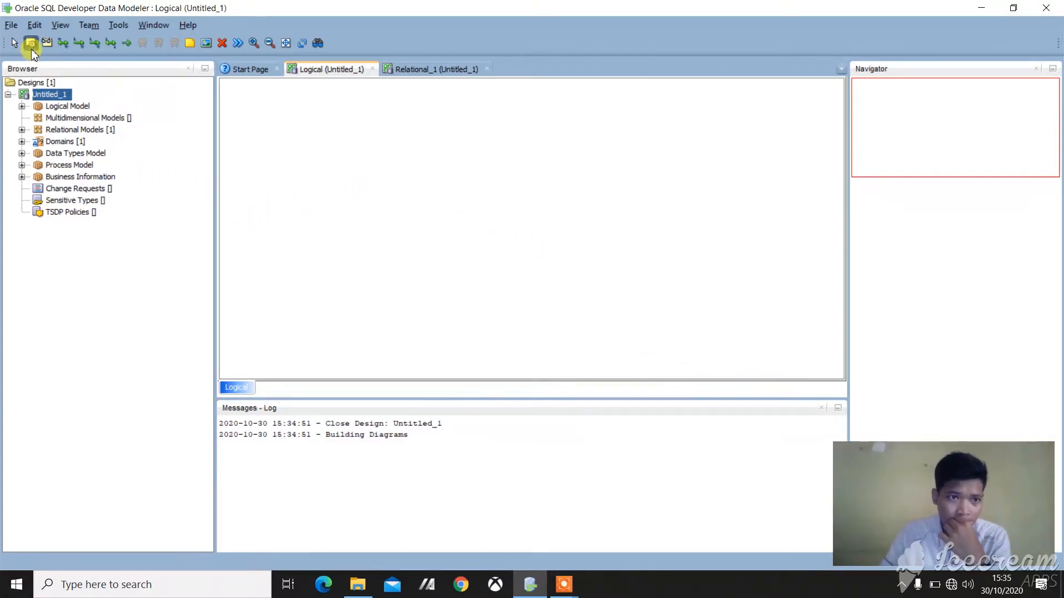
left_click(292, 149)
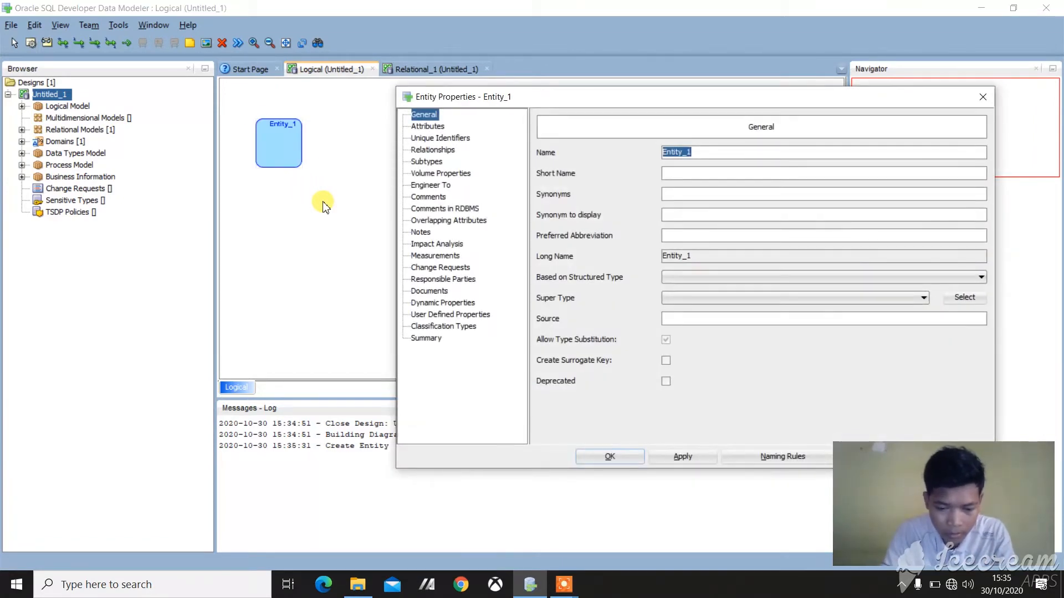
type("pe")
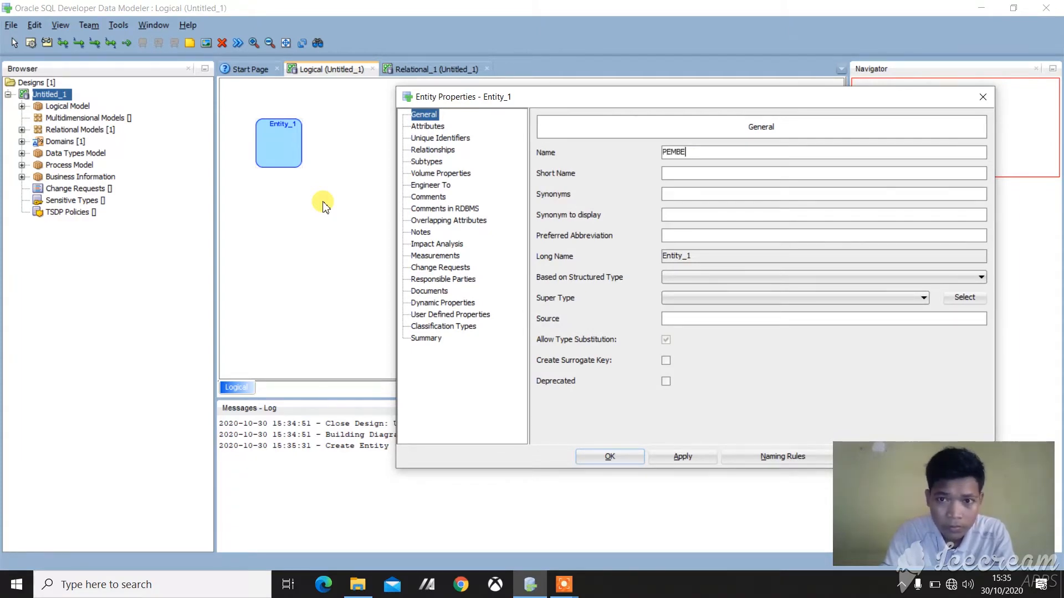
Step: Add an attribute id_pembeli to the PEMBELI entity and make it the Primary UID
left_click(430, 129)
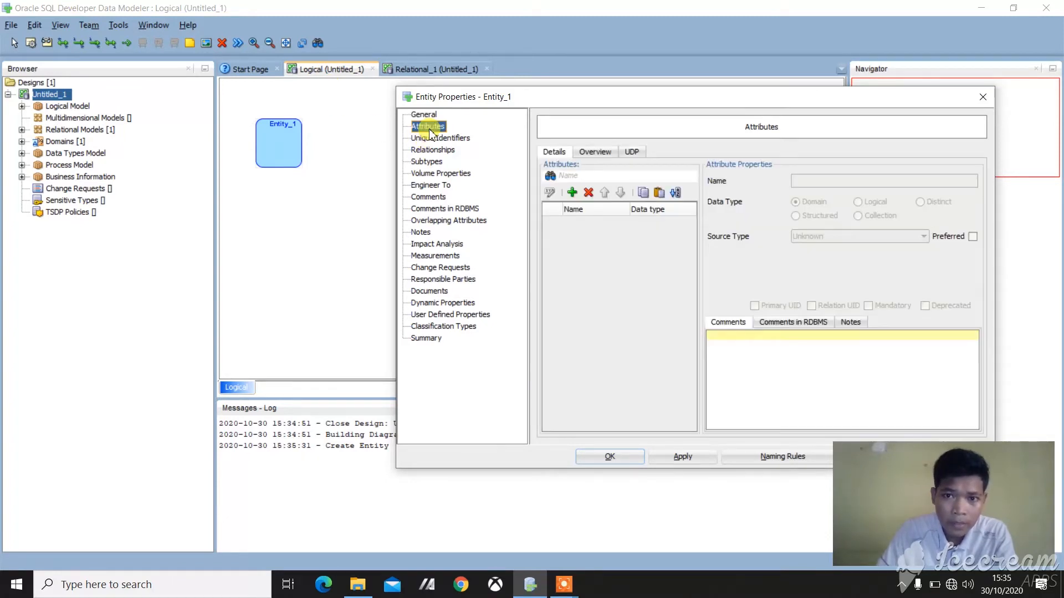
left_click(573, 194)
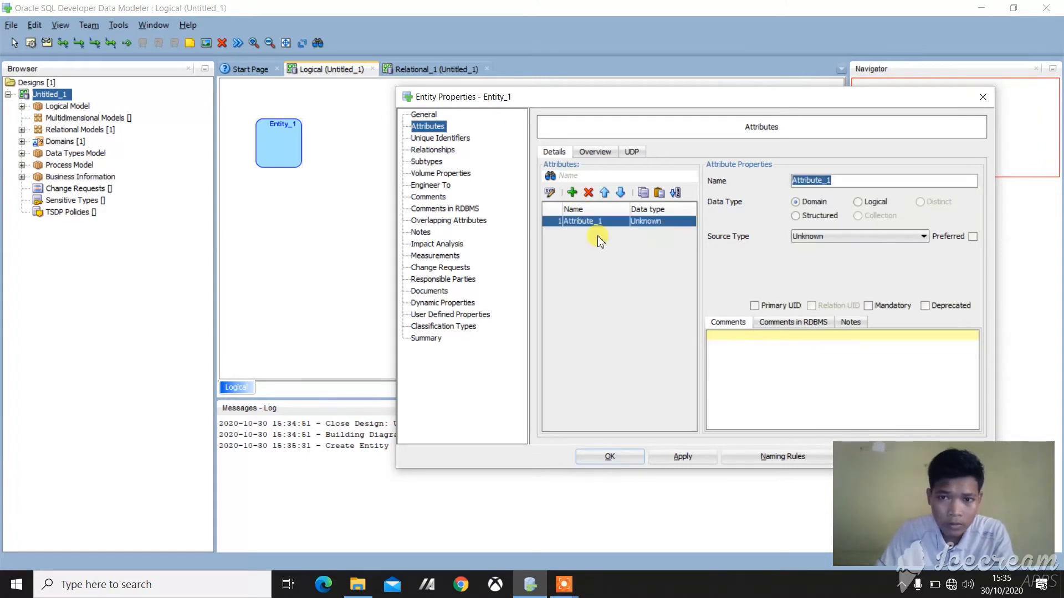
type("id_pemb")
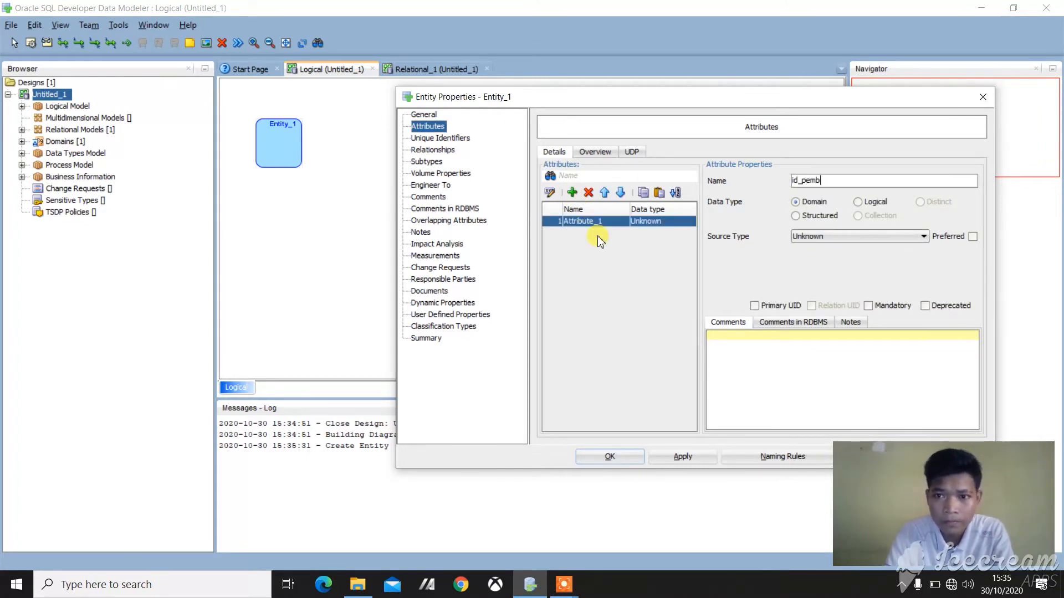
type("eli")
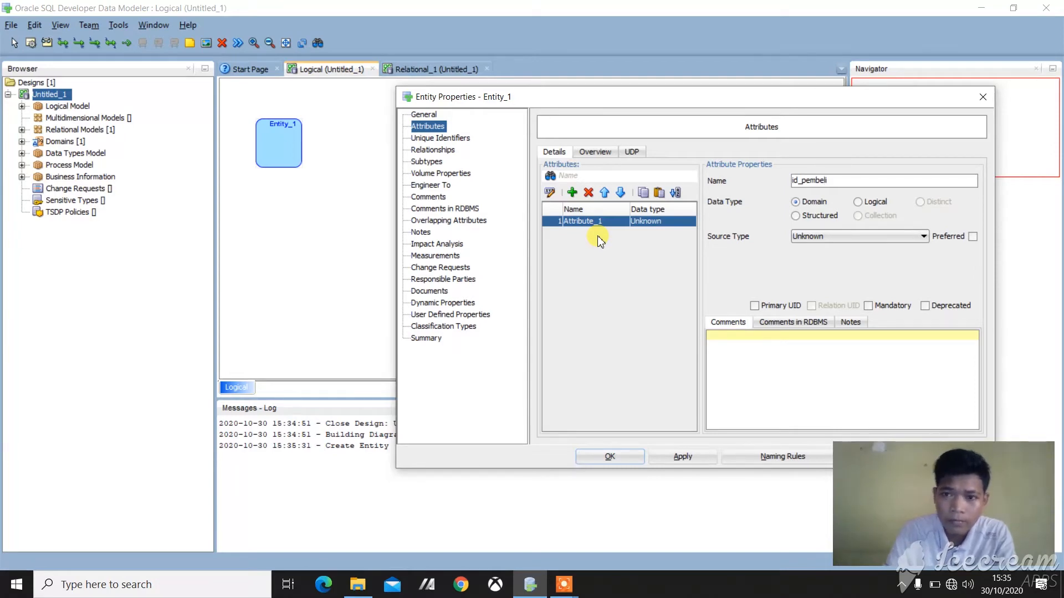
left_click(754, 306)
Step: Add a mandatory attribute id_laptop to PEMBELI and widen the finished entity box so its text fits
left_click(572, 194)
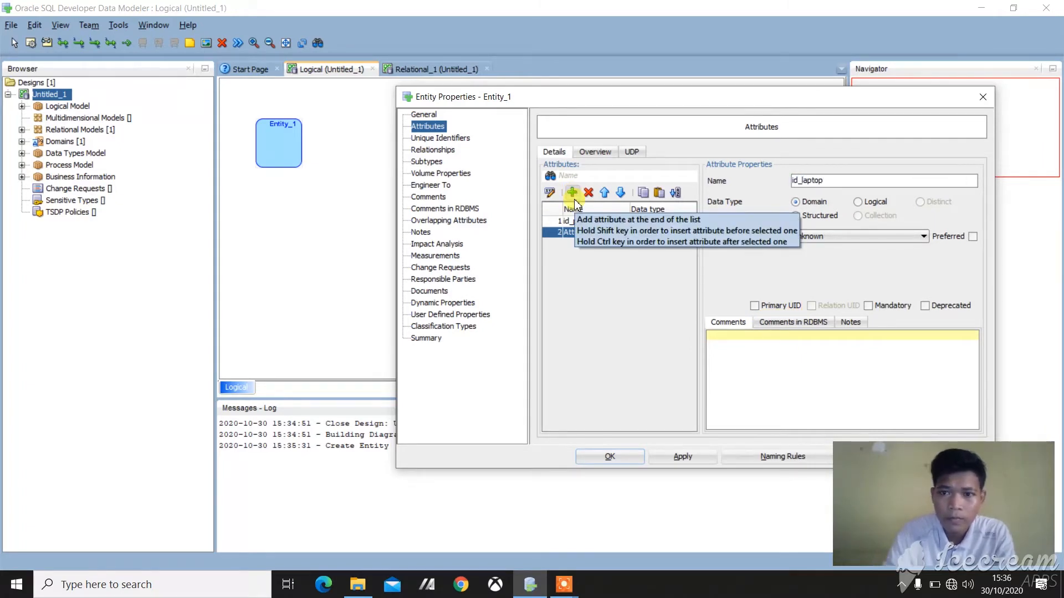
left_click(868, 306)
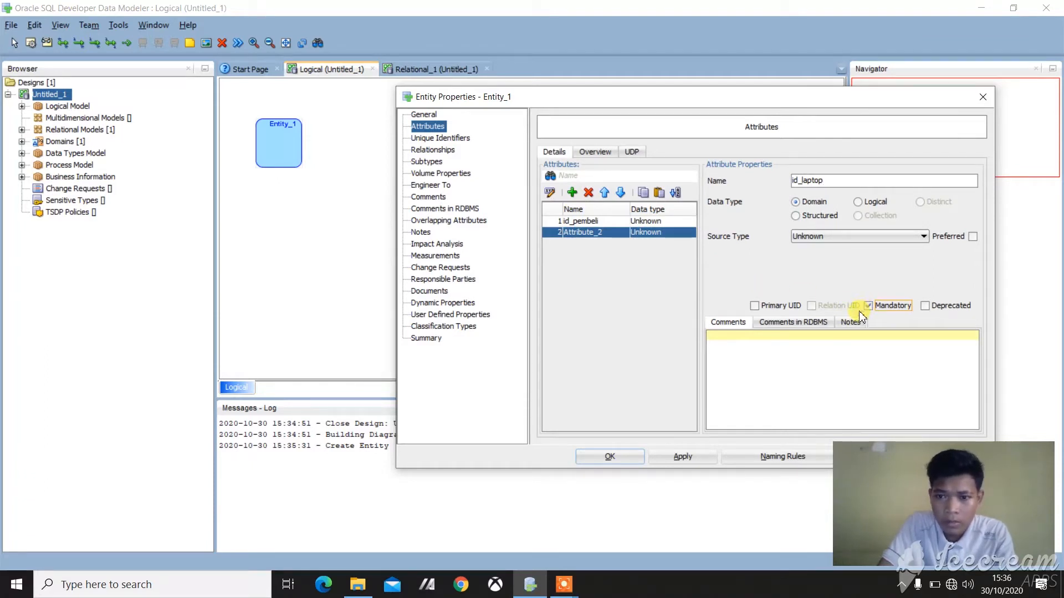
left_click(683, 456)
left_click(613, 449)
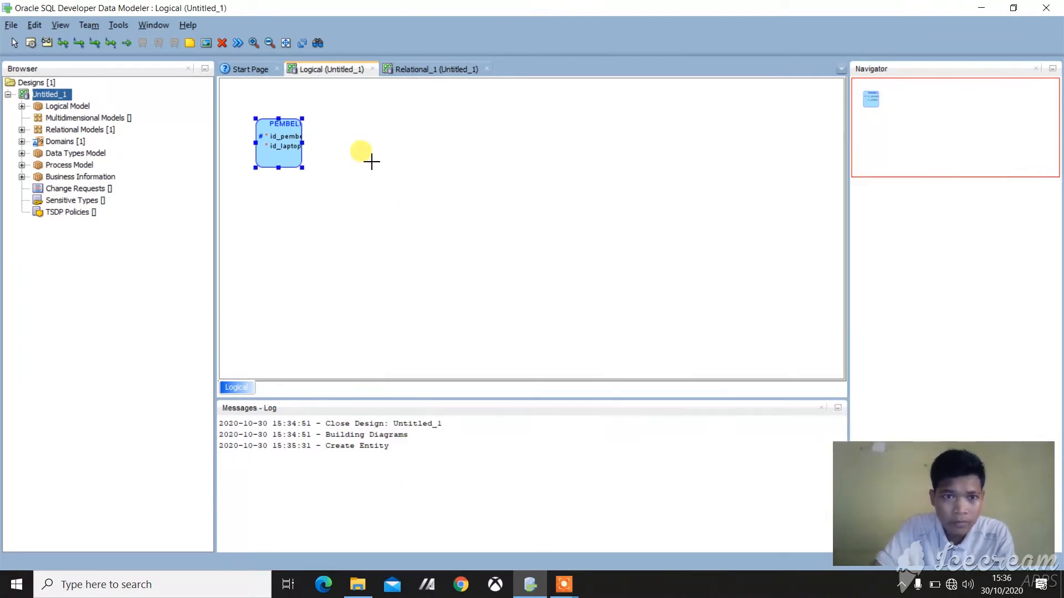
left_click_drag(302, 143, 356, 151)
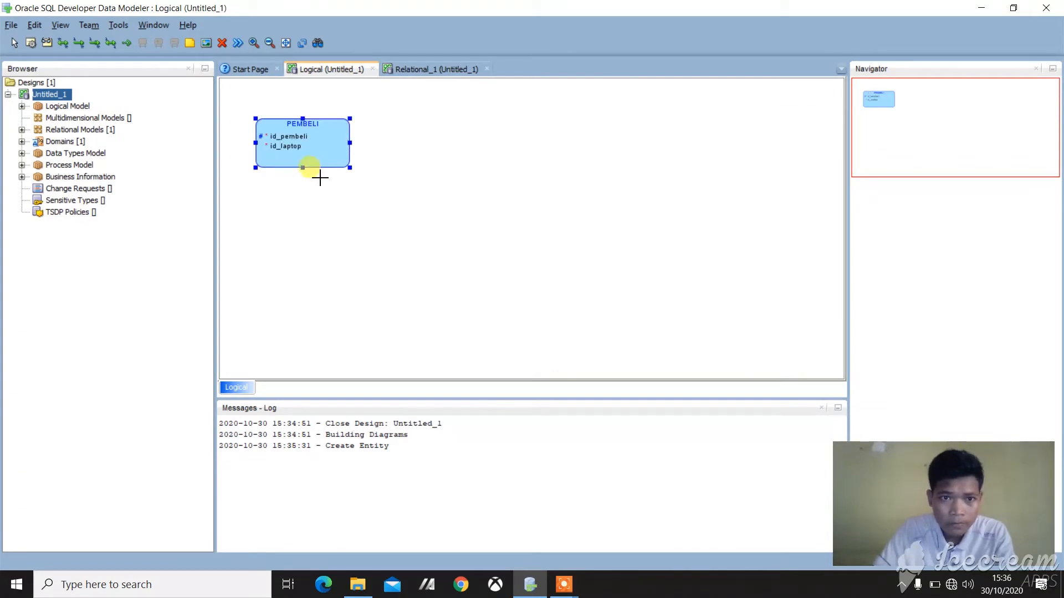
Step: Create a second entity named LAPTOP below PEMBELI in the logical diagram
left_click(30, 43)
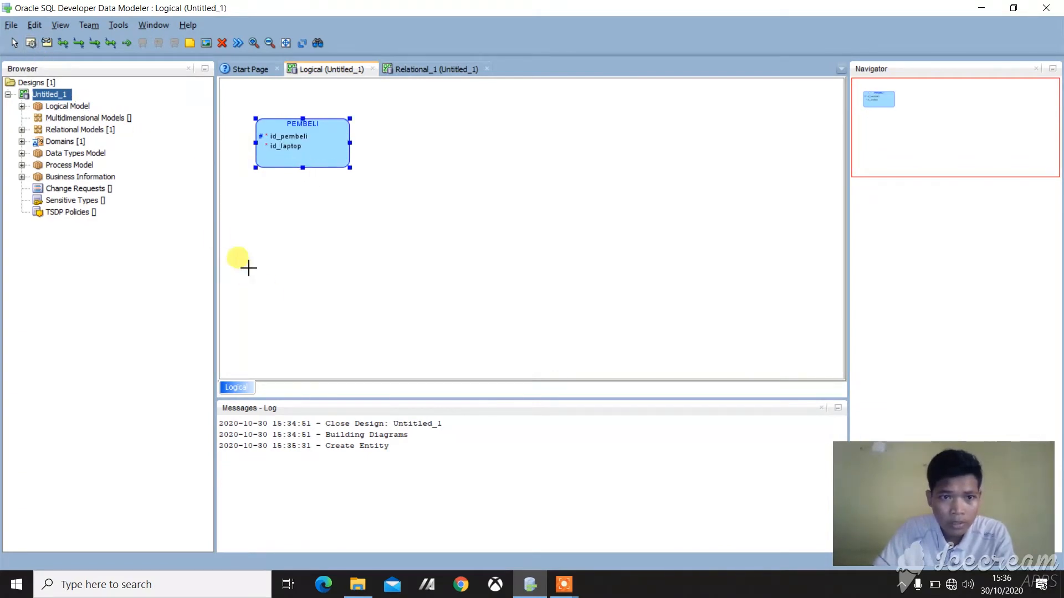
left_click(525, 309)
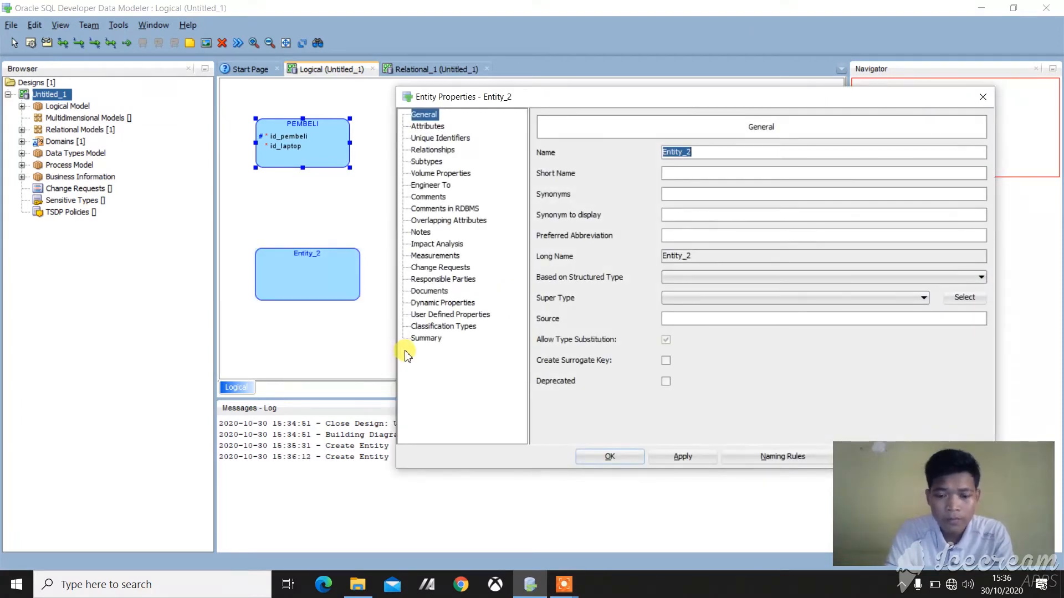
type("LAPTOP")
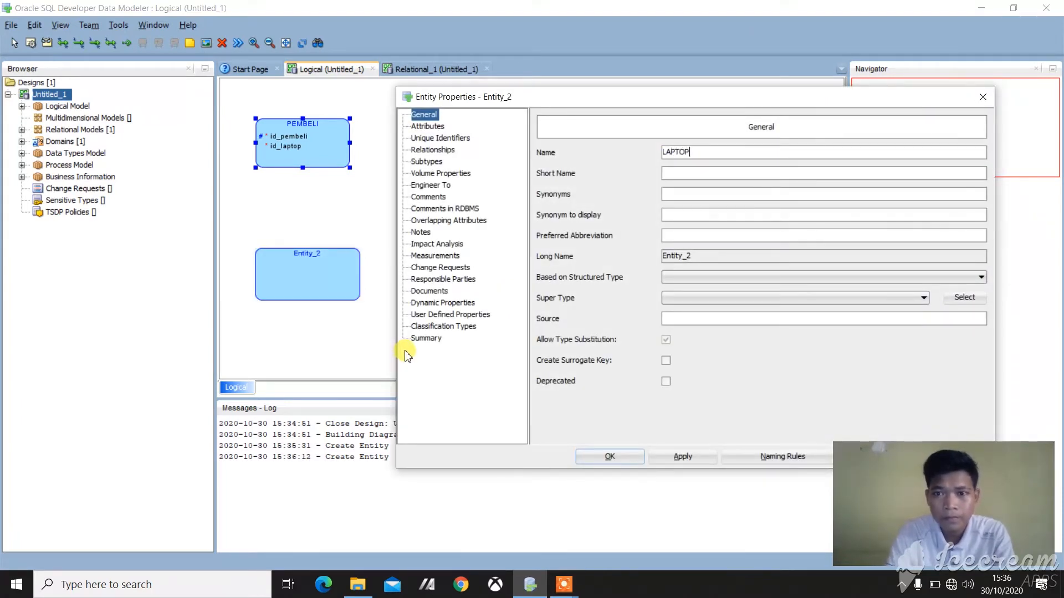
Step: Add an attribute named id_laptop to the LAPTOP entity
left_click(425, 127)
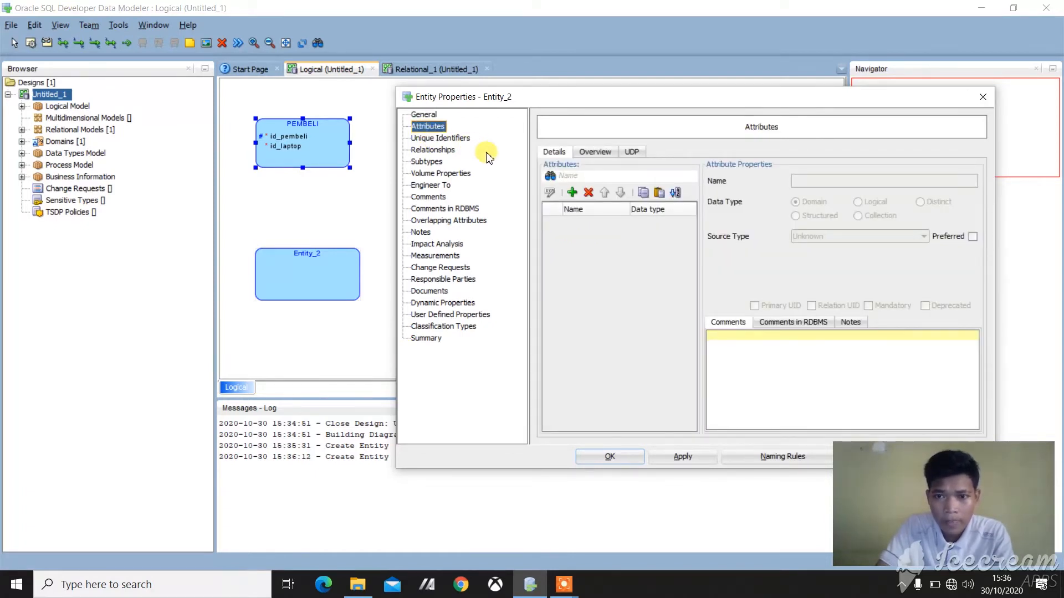
left_click(571, 192)
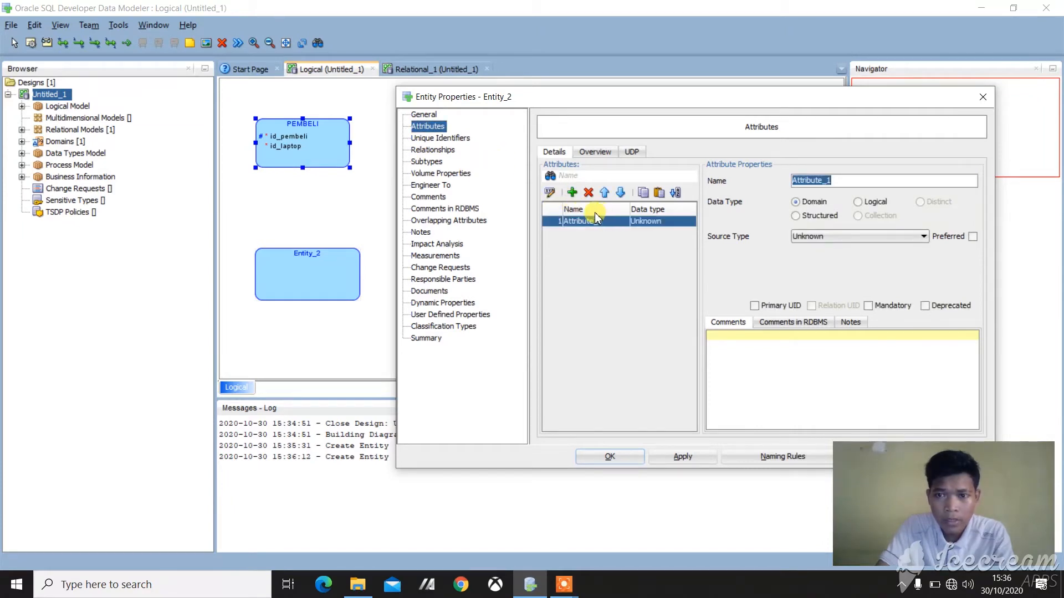
type("id_lap")
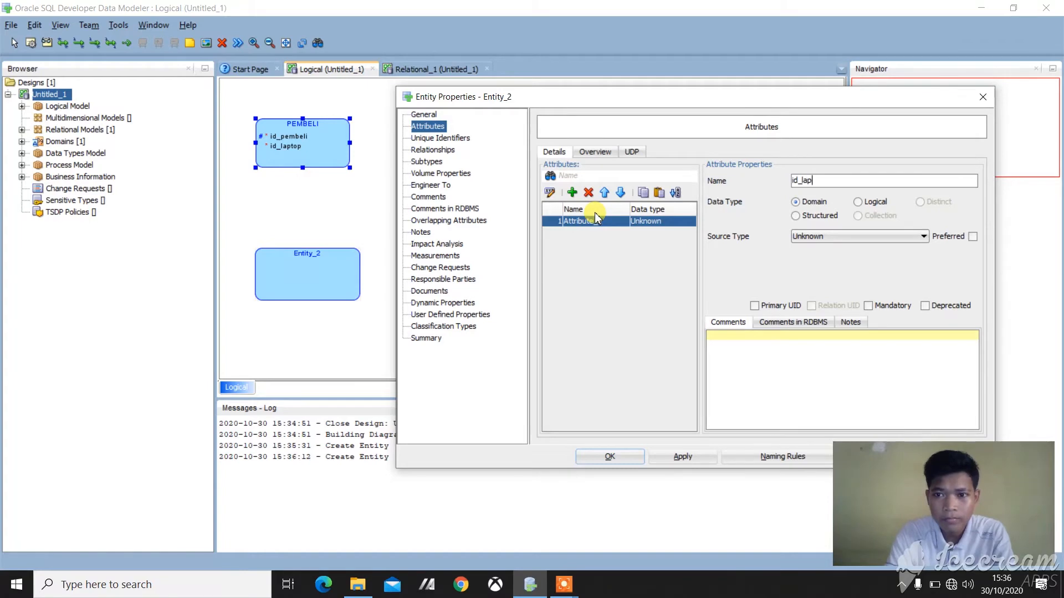
type("top")
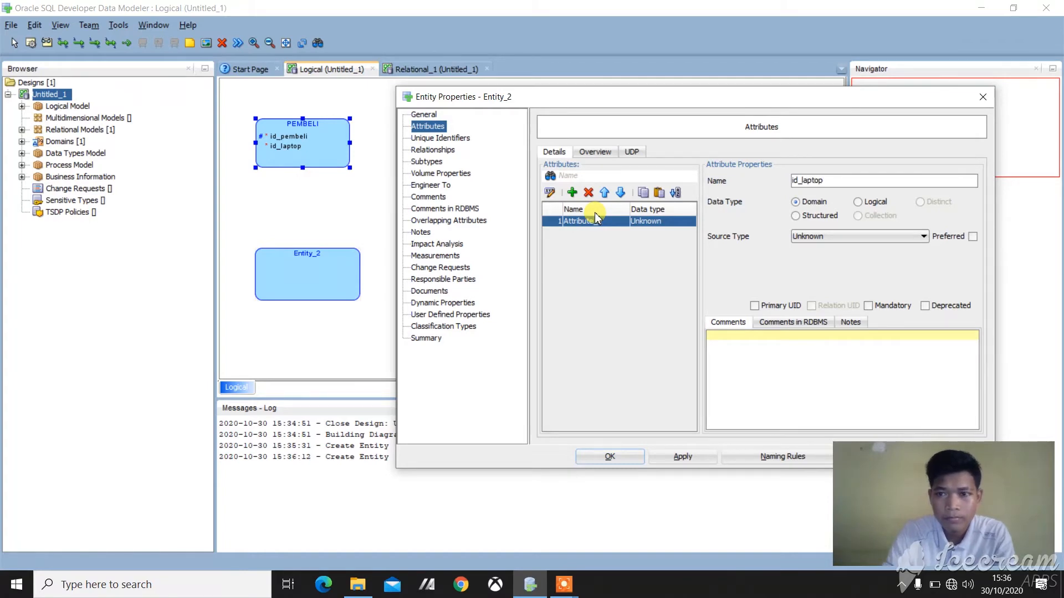
Step: Add a mandatory attribute named type to the LAPTOP entity
left_click(571, 193)
type("t")
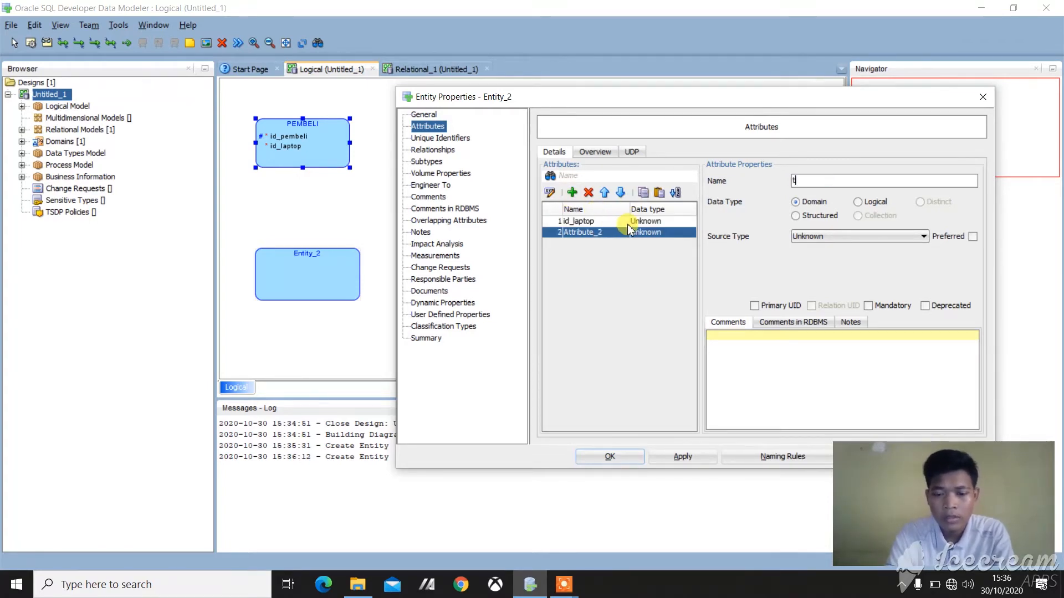
type("yp")
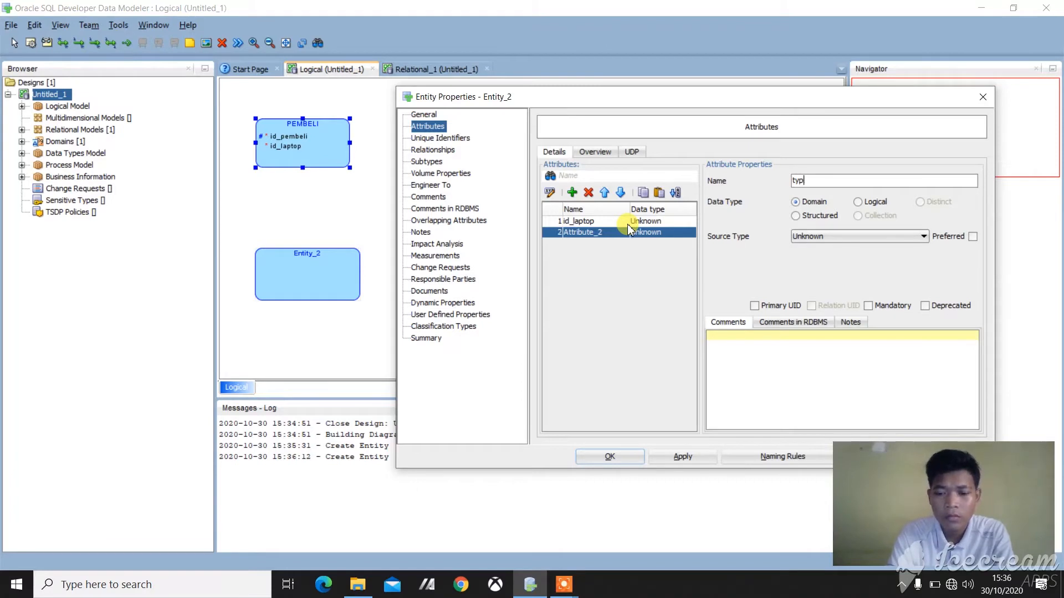
type("e")
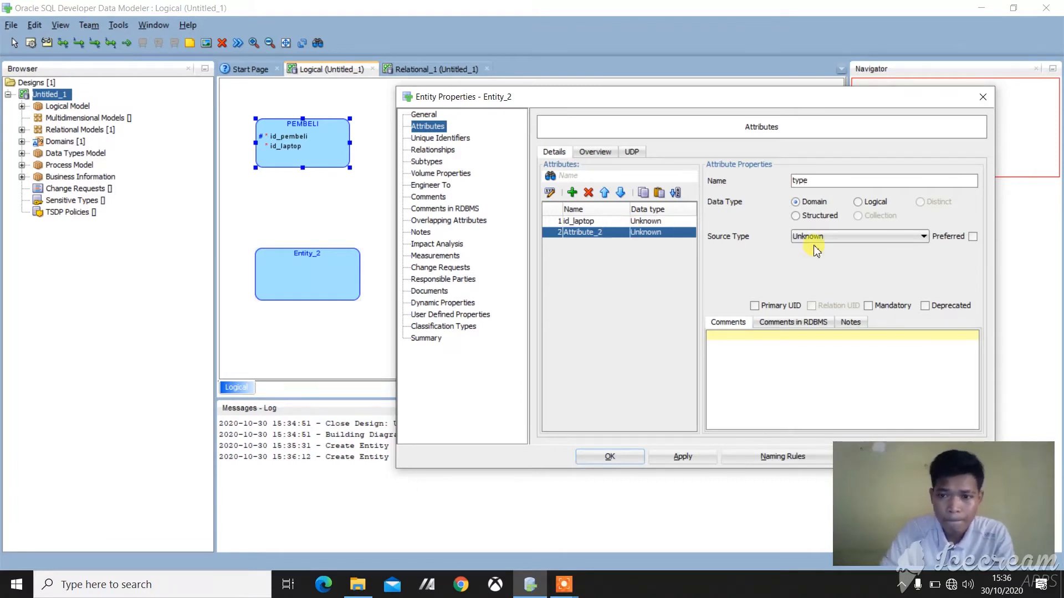
left_click(867, 307)
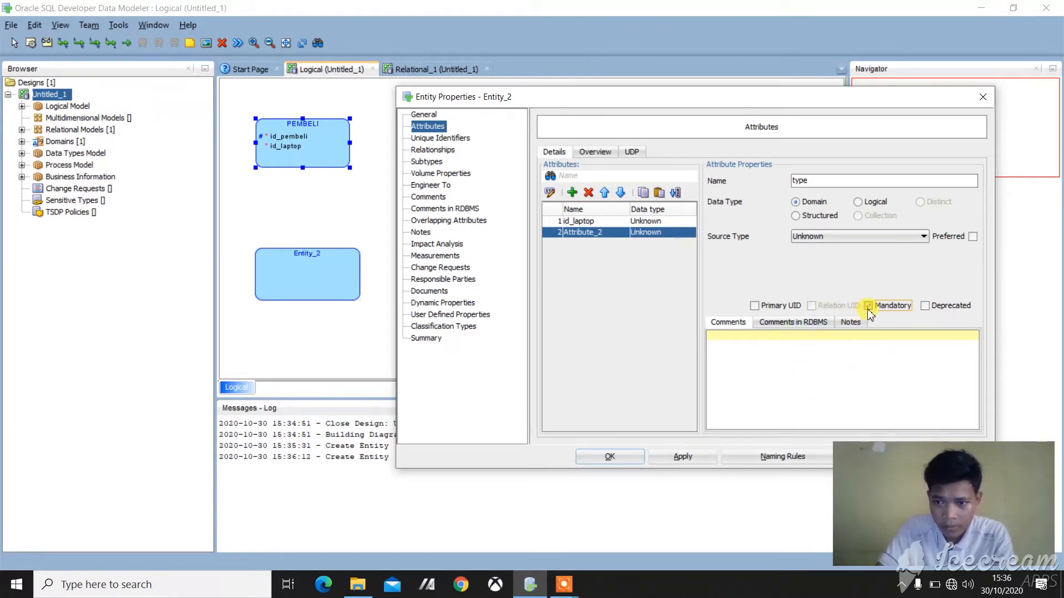
Step: Add a mandatory attribute named jumlah to the LAPTOP entity
left_click(571, 192)
type("ju")
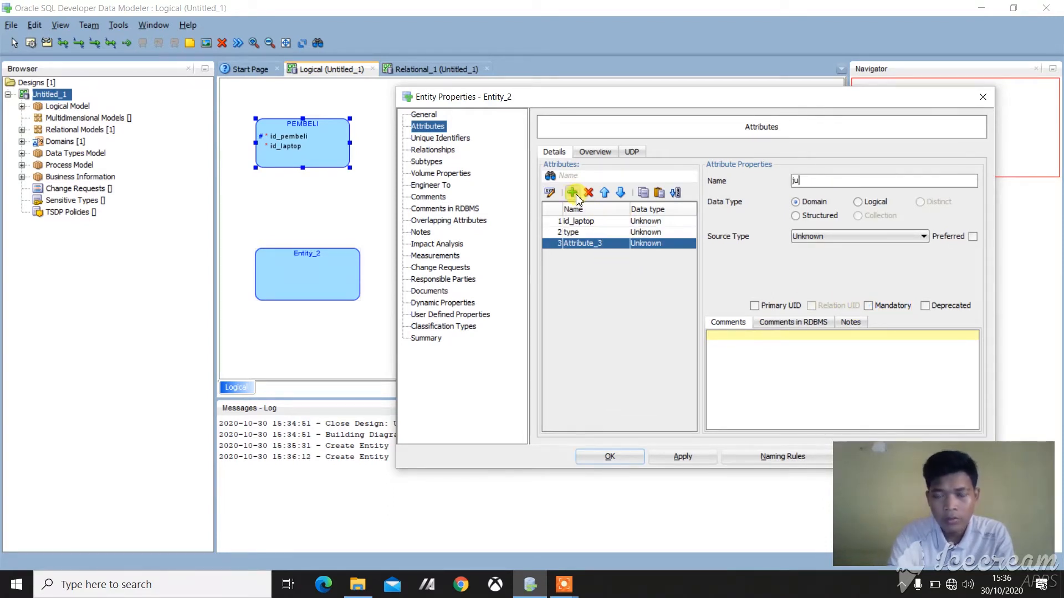
type("mls")
key("BackSpace")
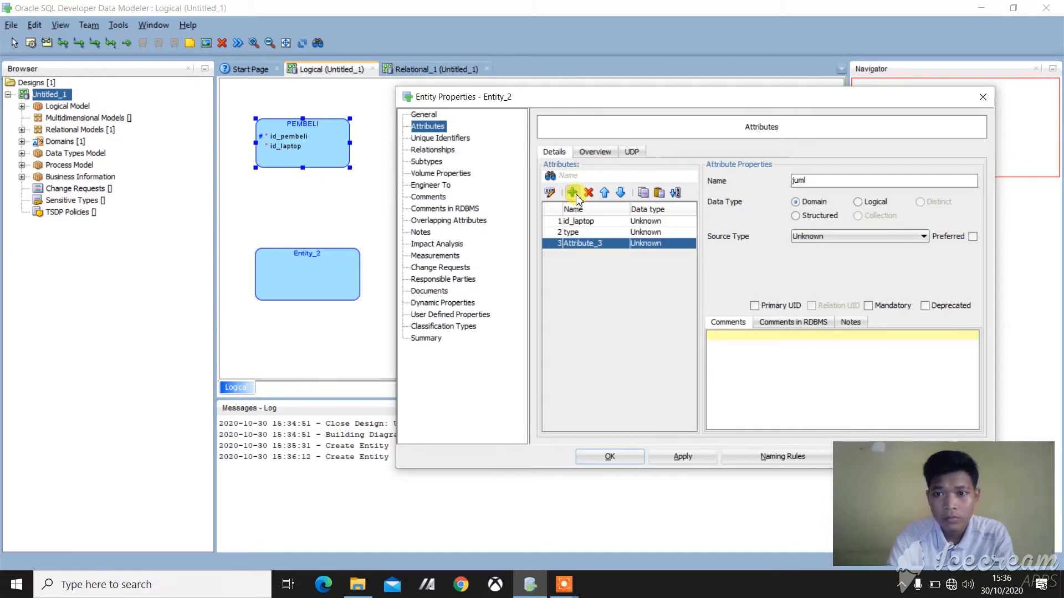
type("sh")
key("BackSpace")
key("BackSpace")
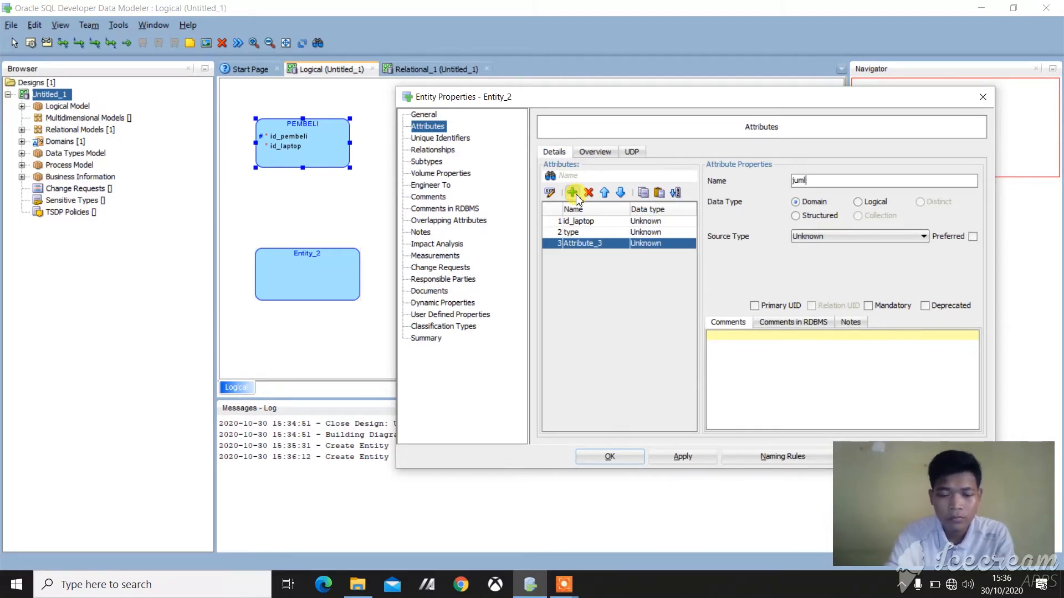
type("ah")
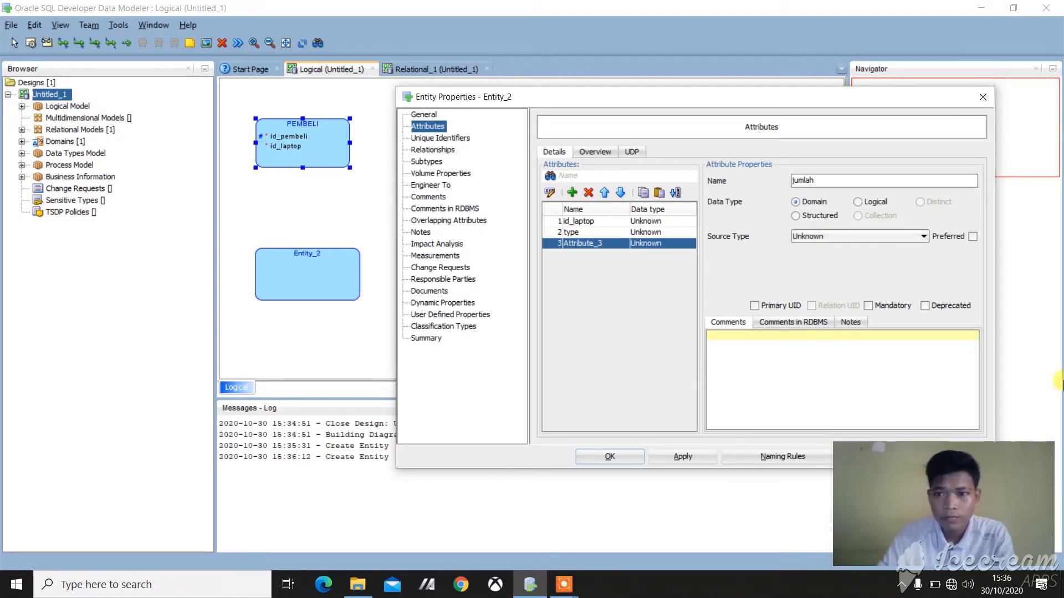
left_click(868, 306)
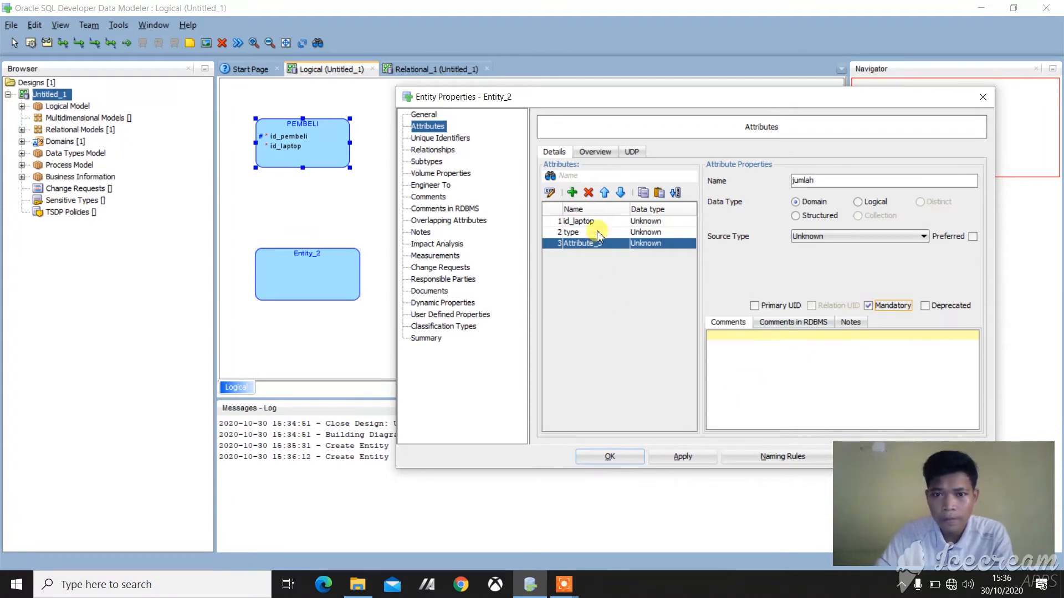
Step: Add a mandatory attribute harga to LAPTOP and make the finished entity box slightly taller
left_click(571, 193)
type("harga")
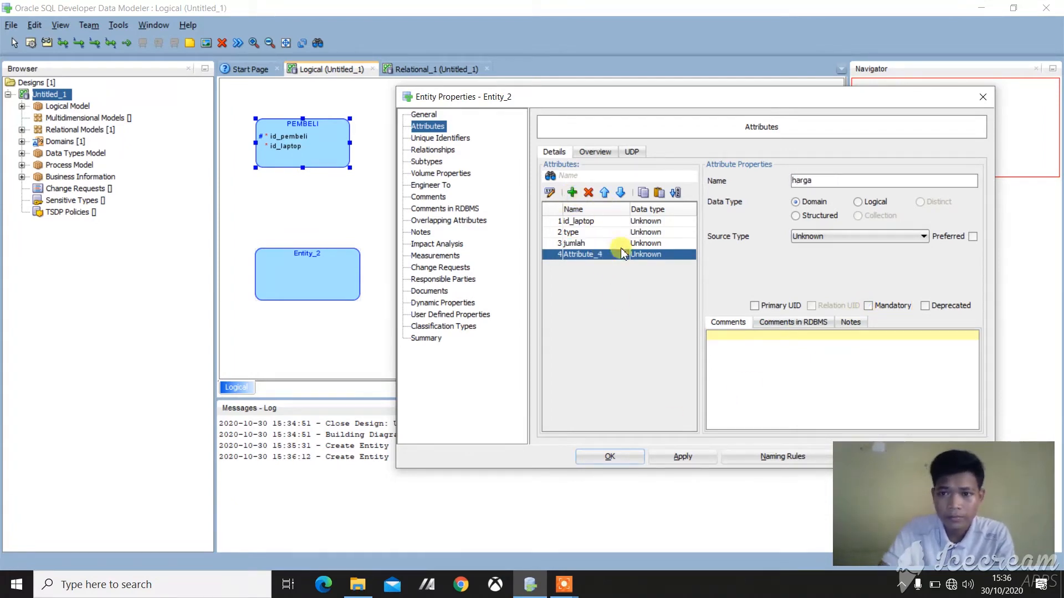
left_click(880, 305)
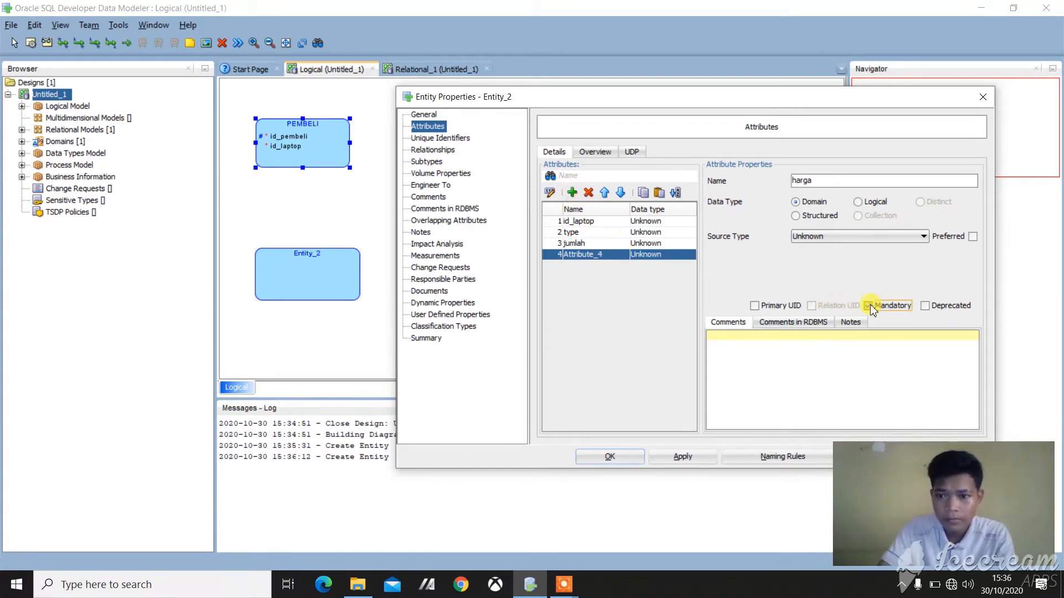
left_click(683, 461)
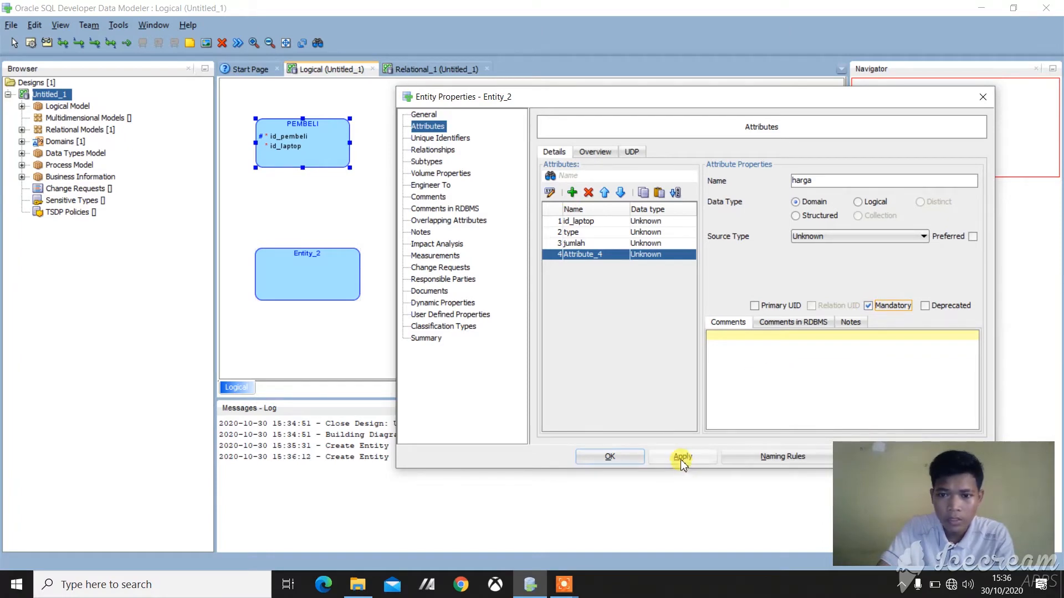
left_click(632, 462)
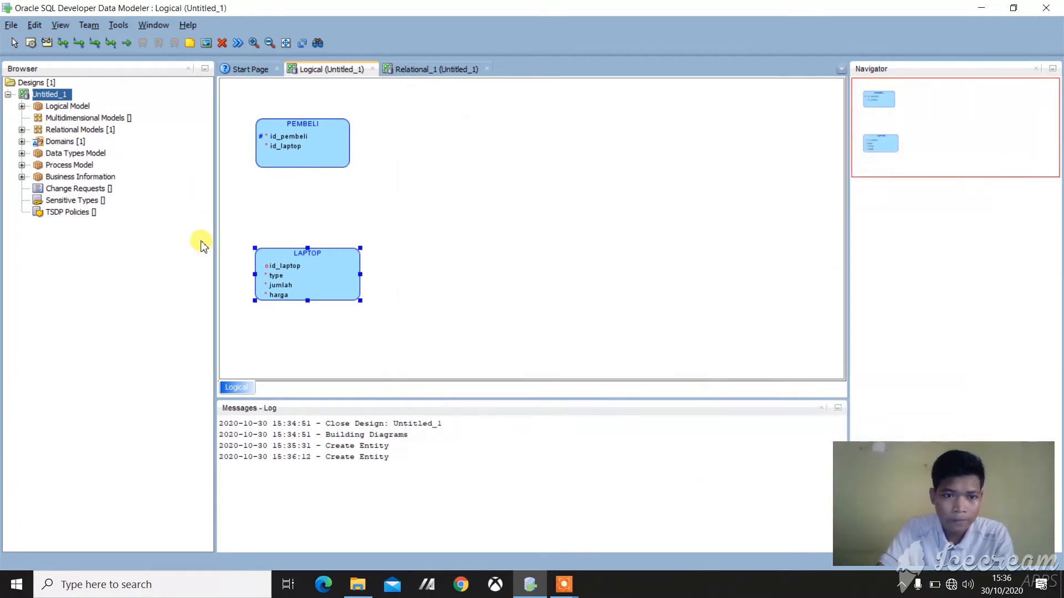
left_click(313, 301)
left_click_drag(307, 300, 308, 311)
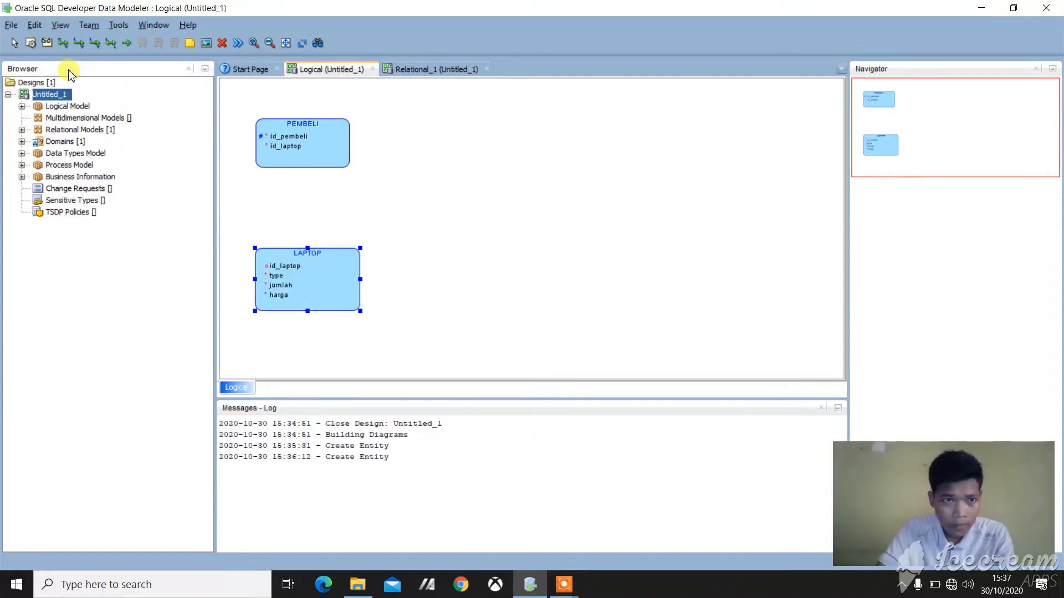
Step: Create an entity named TRANSAKSI beside PEMBELI and LAPTOP, with the attribute id_pembeli as its primary UID
left_click(31, 43)
left_click_drag(431, 181, 556, 248)
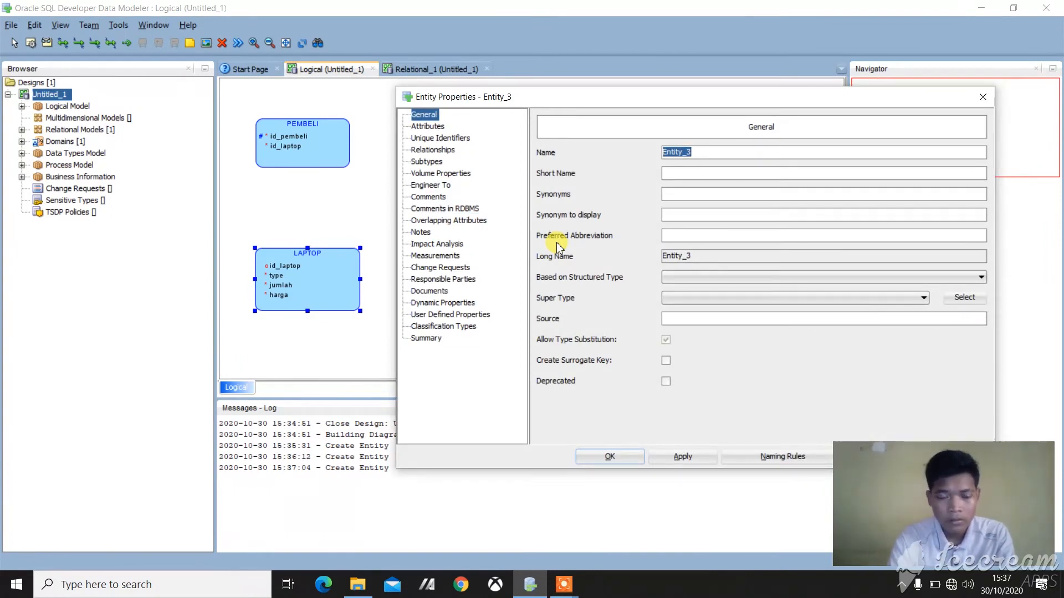
type("TRANSAKSI")
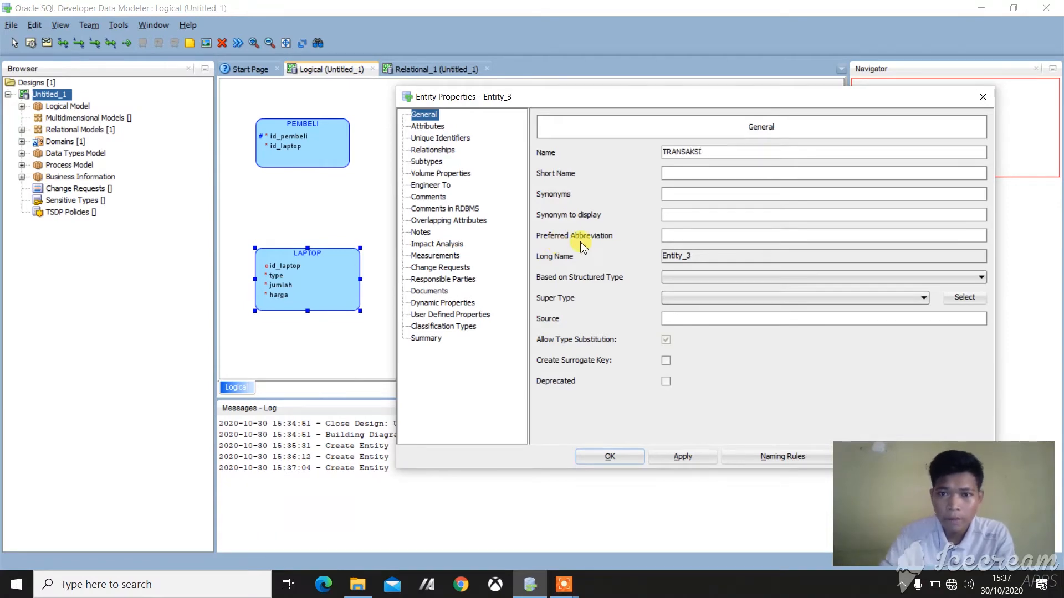
left_click(427, 126)
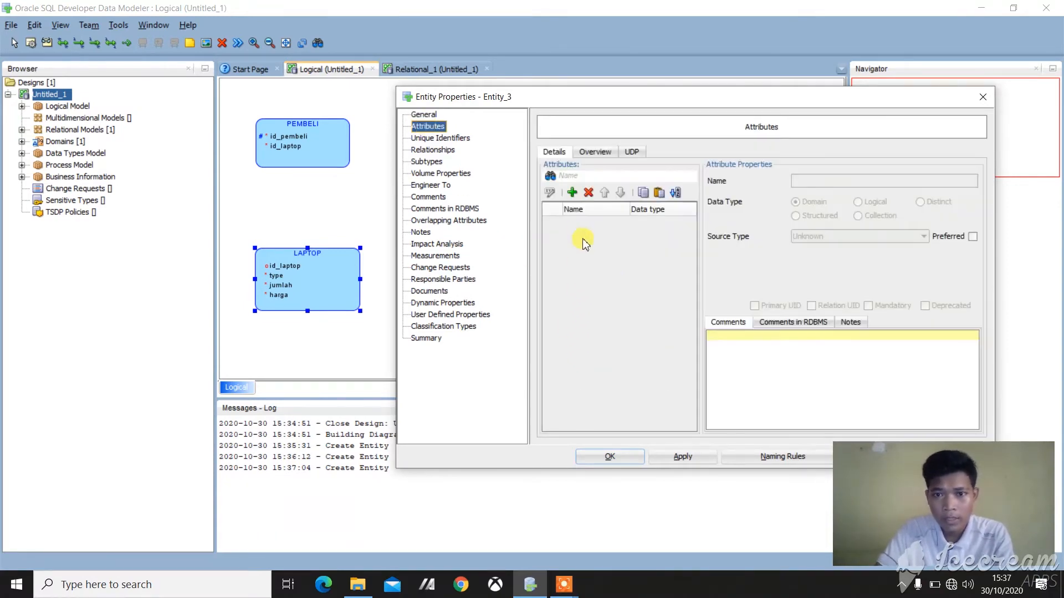
left_click(572, 192)
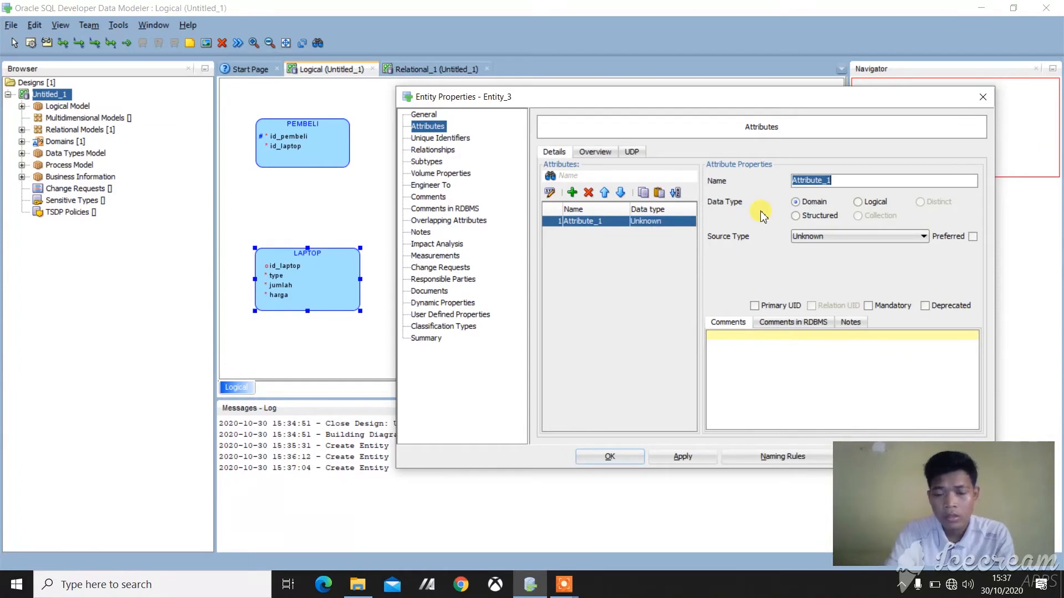
type("id_pembeli")
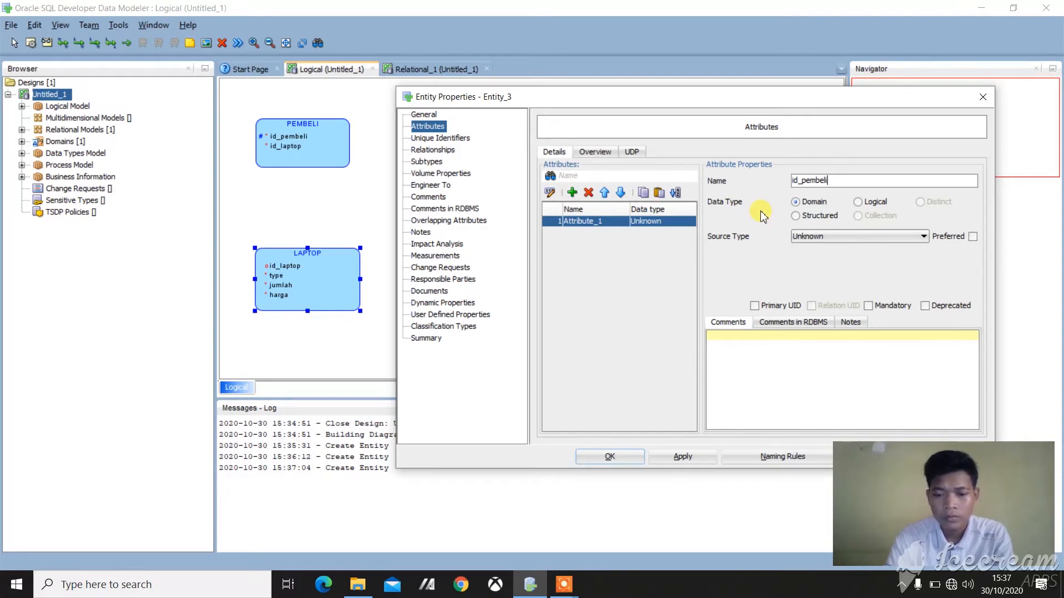
left_click(755, 306)
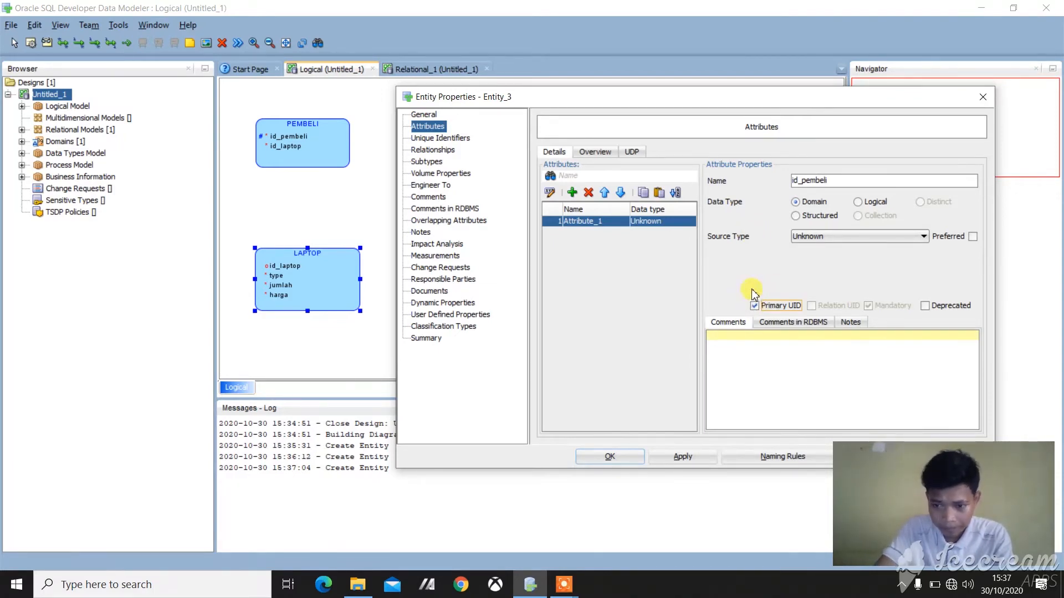
Step: Add the mandatory attributes id_laptop and type to the TRANSAKSI entity
left_click(572, 193)
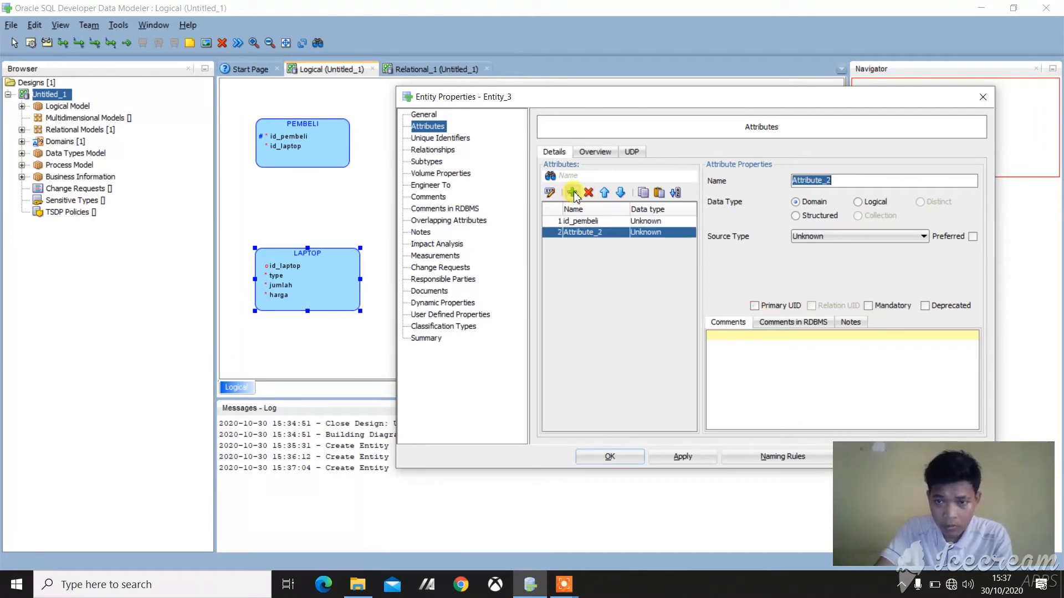
type("id_laptop")
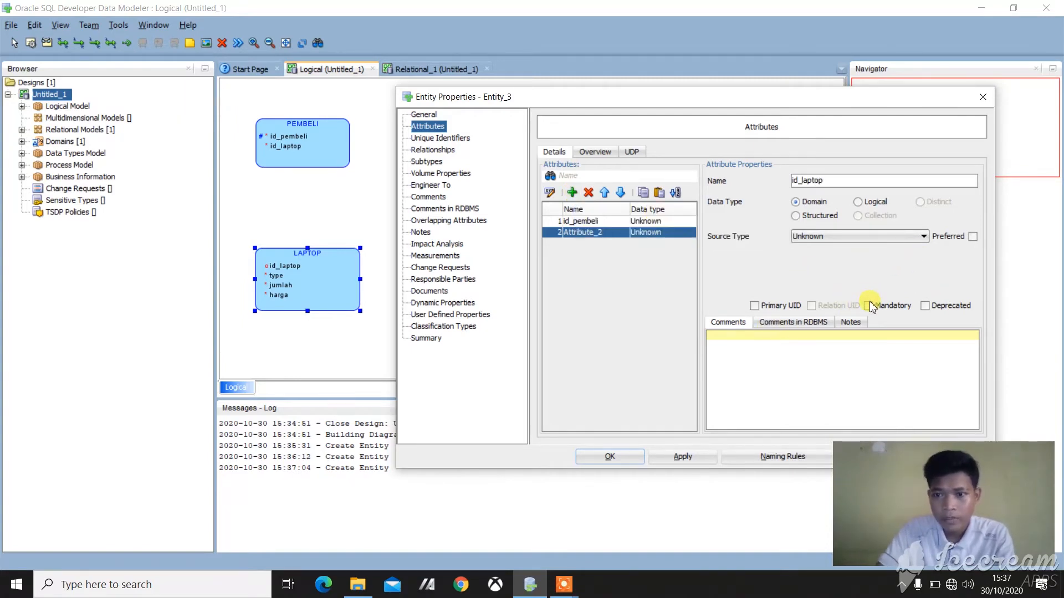
left_click(572, 193)
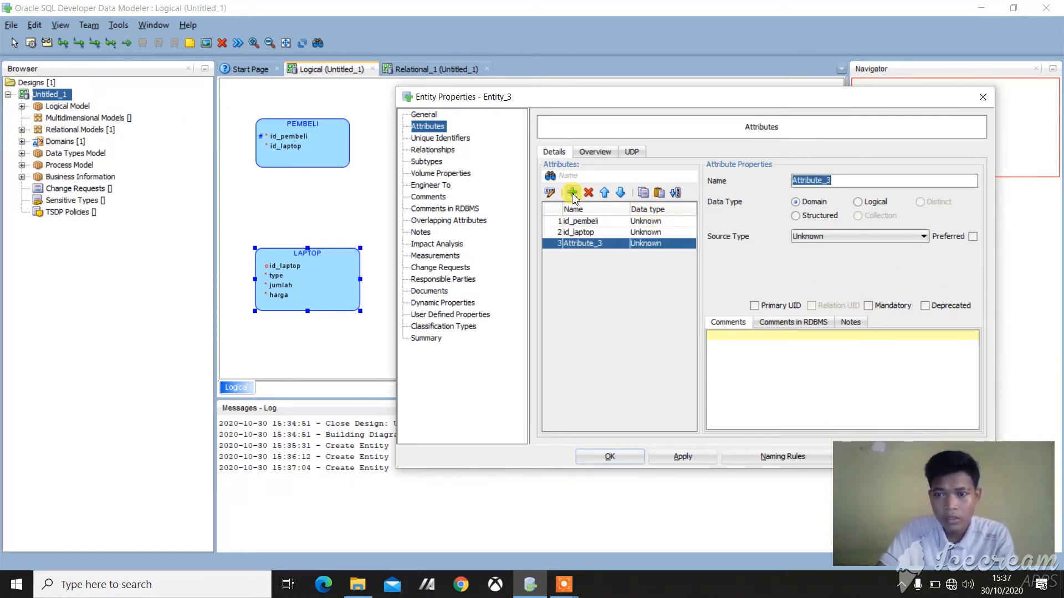
type("type")
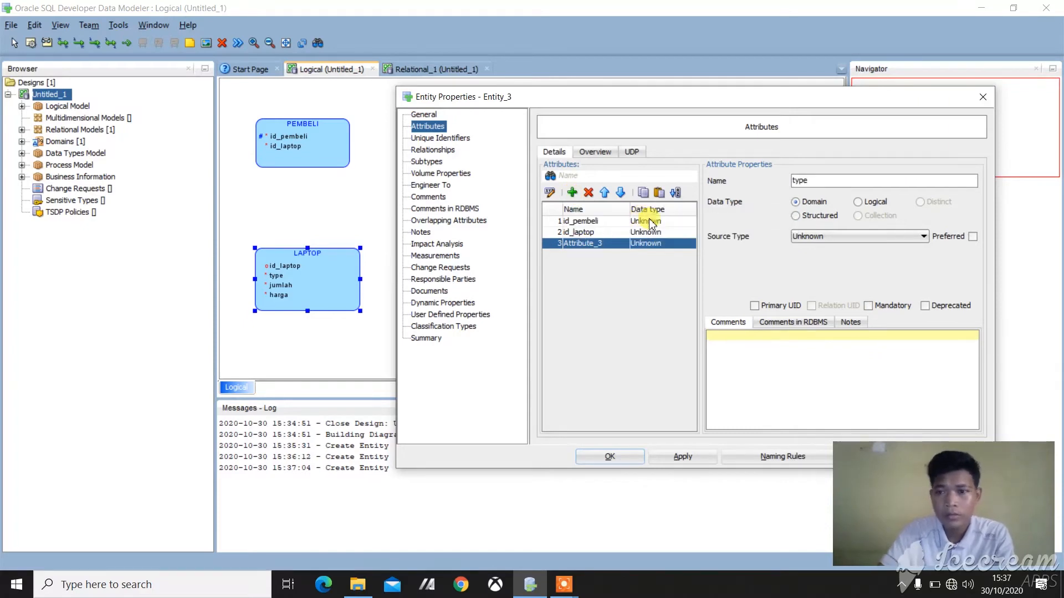
left_click(868, 306)
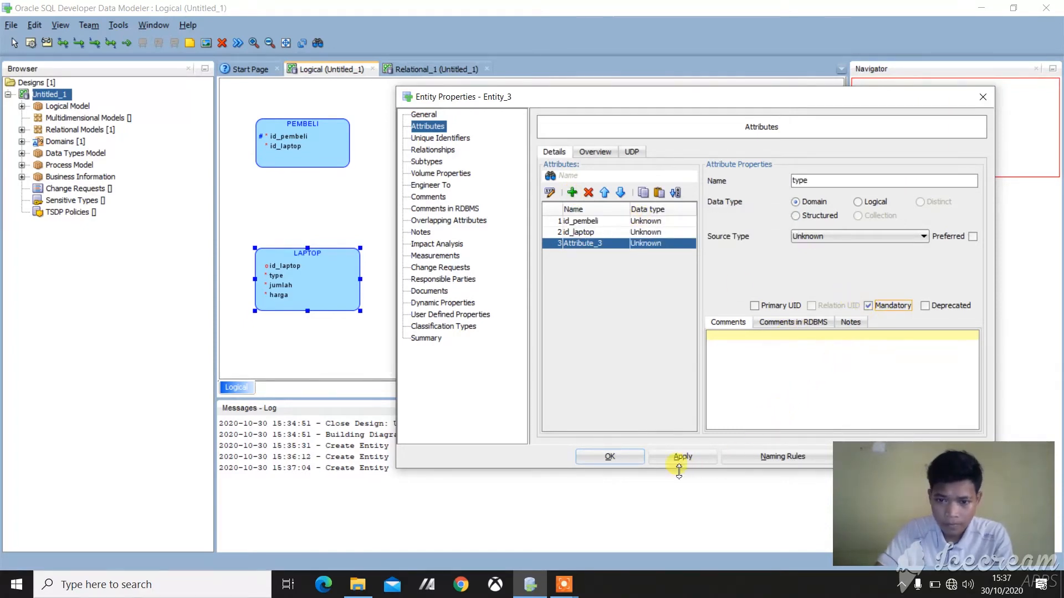
Step: Add two more attributes named jumlah and harga to the TRANSAKSI entity
left_click(571, 192)
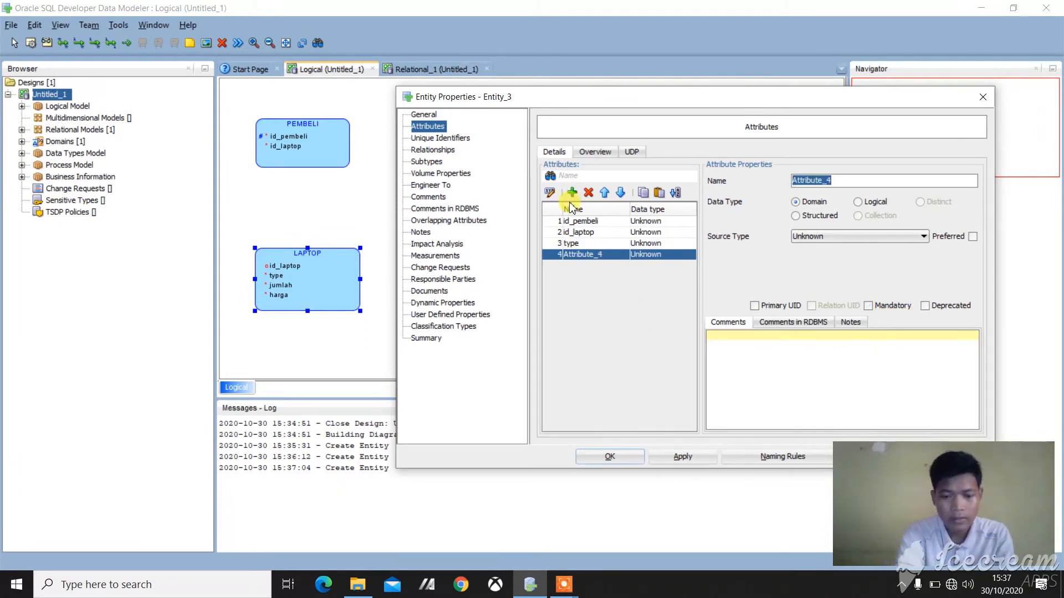
type("jumlaj")
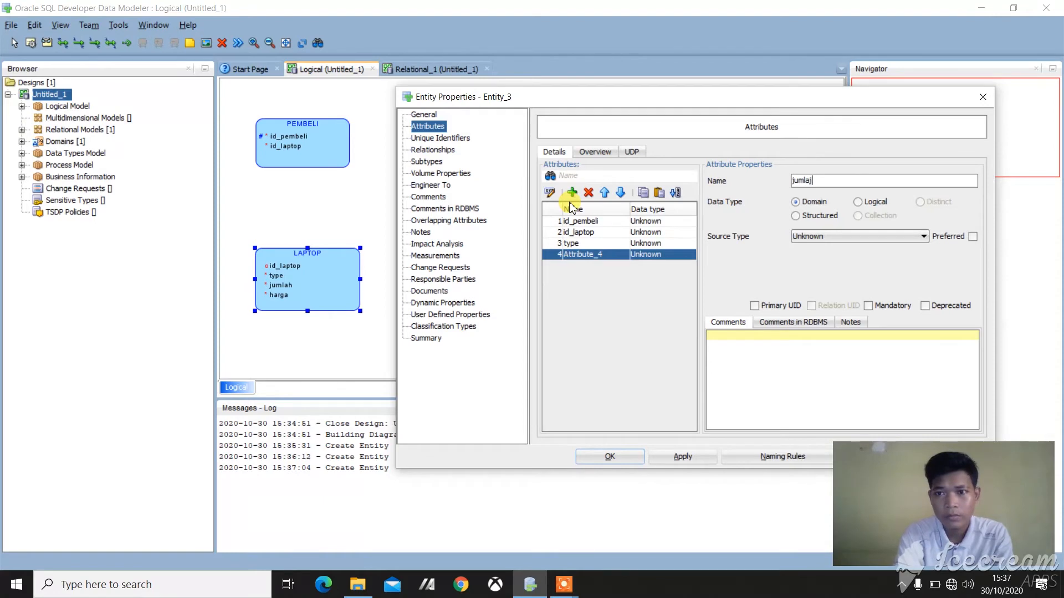
key("BackSpace")
type("h")
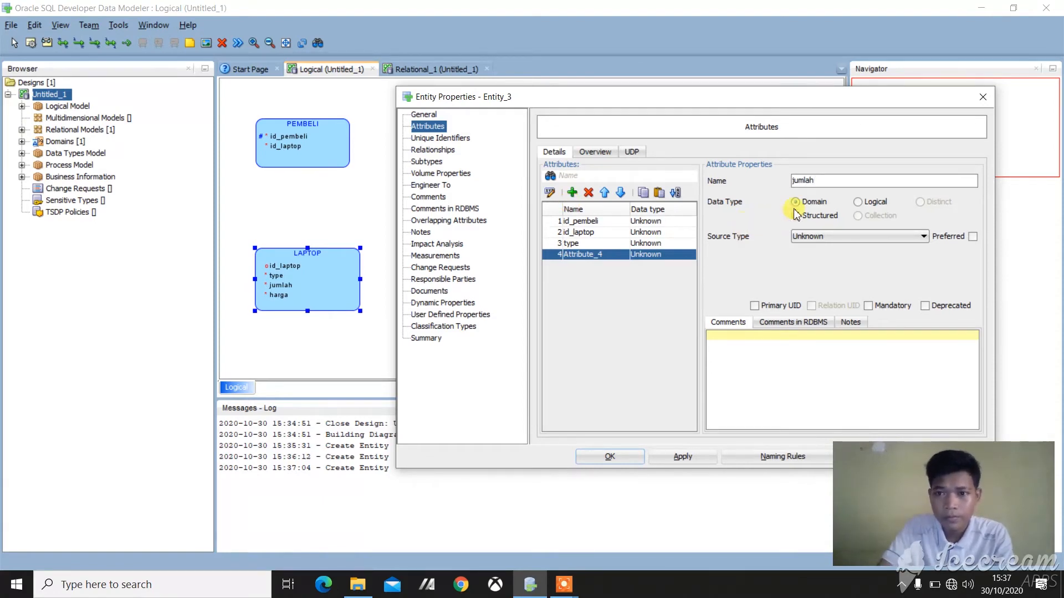
left_click(572, 192)
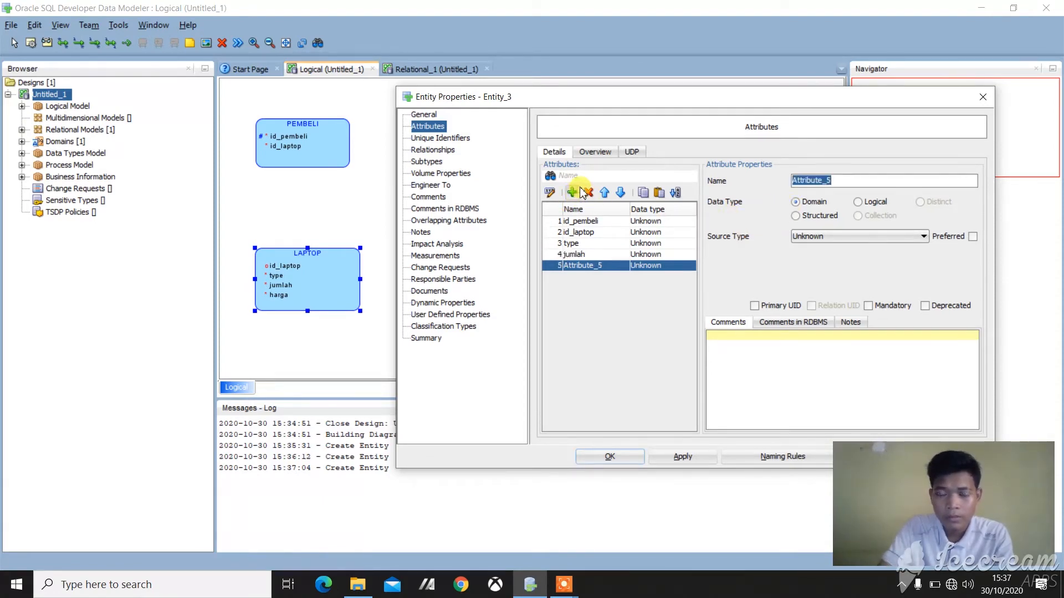
type("harga")
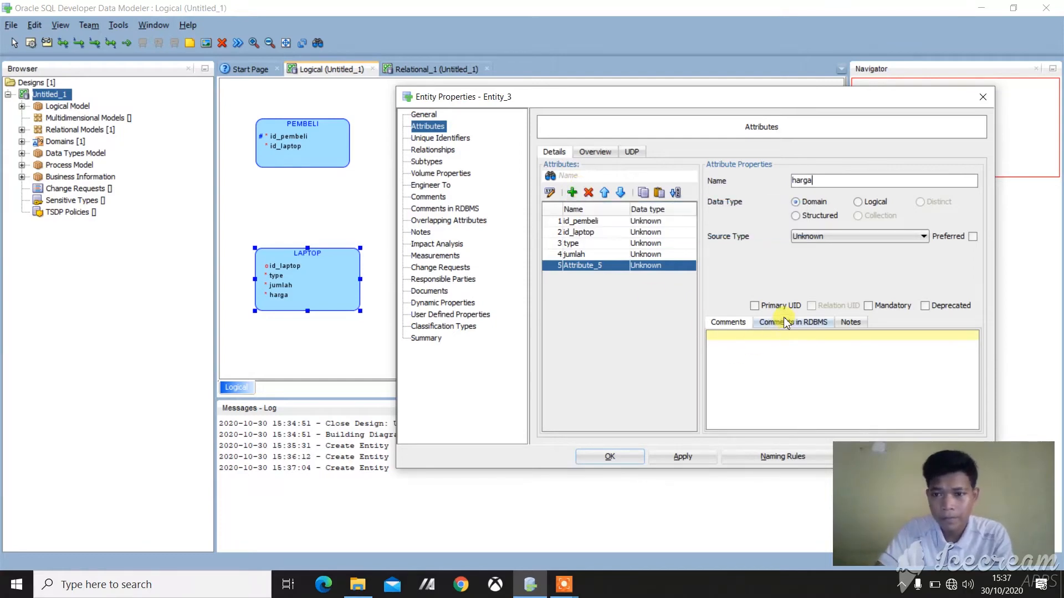
Step: Make TRANSAKSI's jumlah attribute mandatory and enlarge the finished entity box so that all five attributes fit
left_click(574, 254)
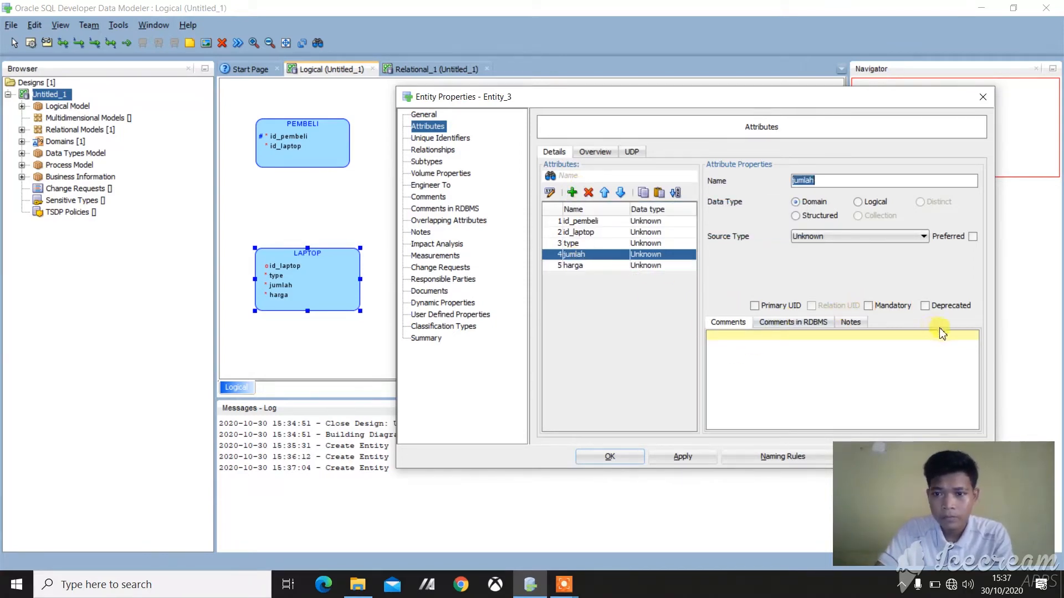
left_click(873, 305)
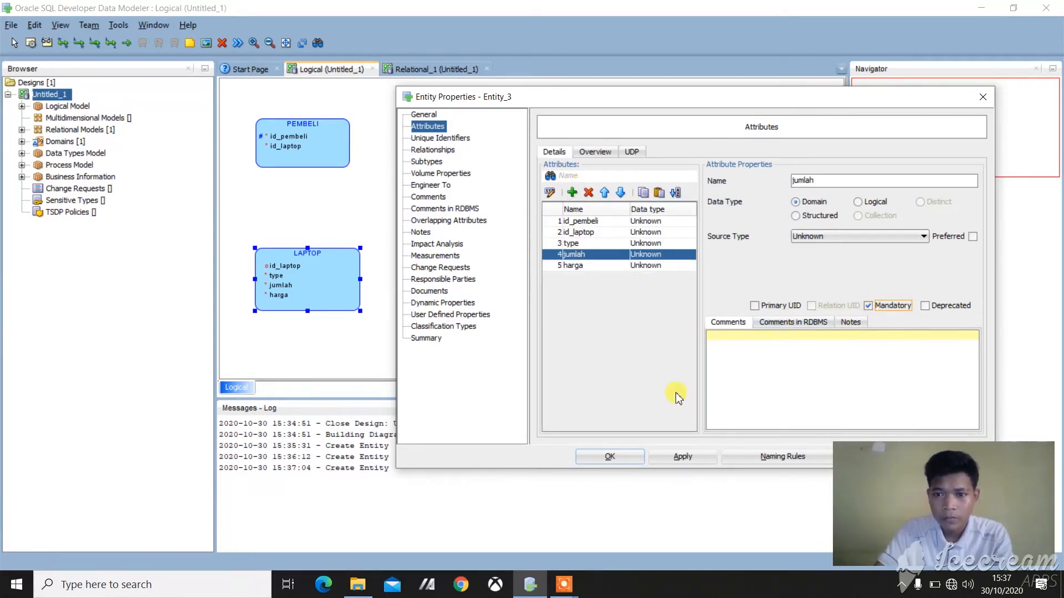
left_click(679, 459)
left_click(612, 457)
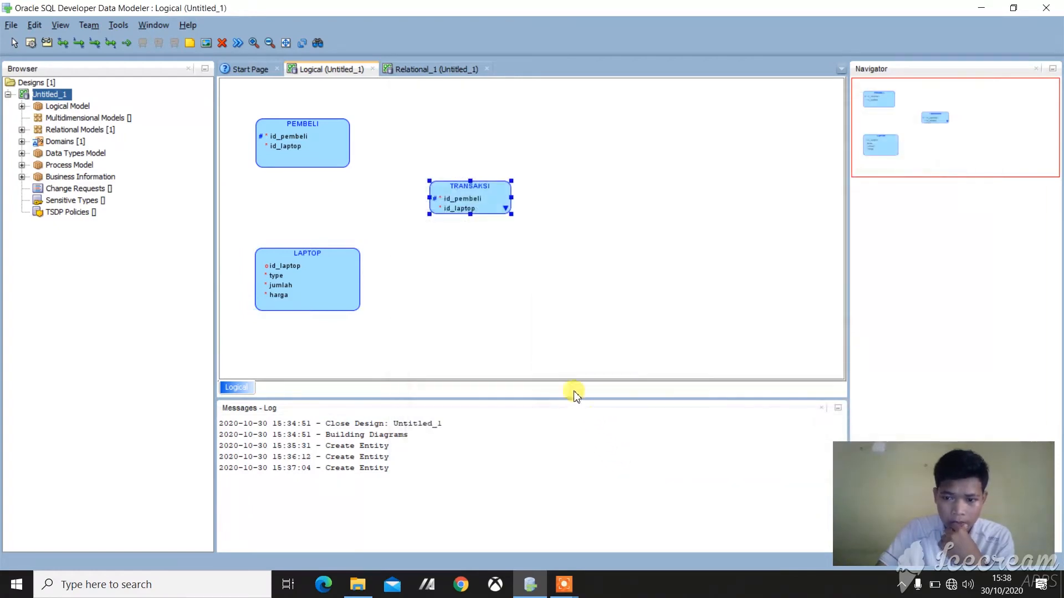
left_click_drag(470, 214, 473, 245)
left_click_drag(511, 213, 540, 217)
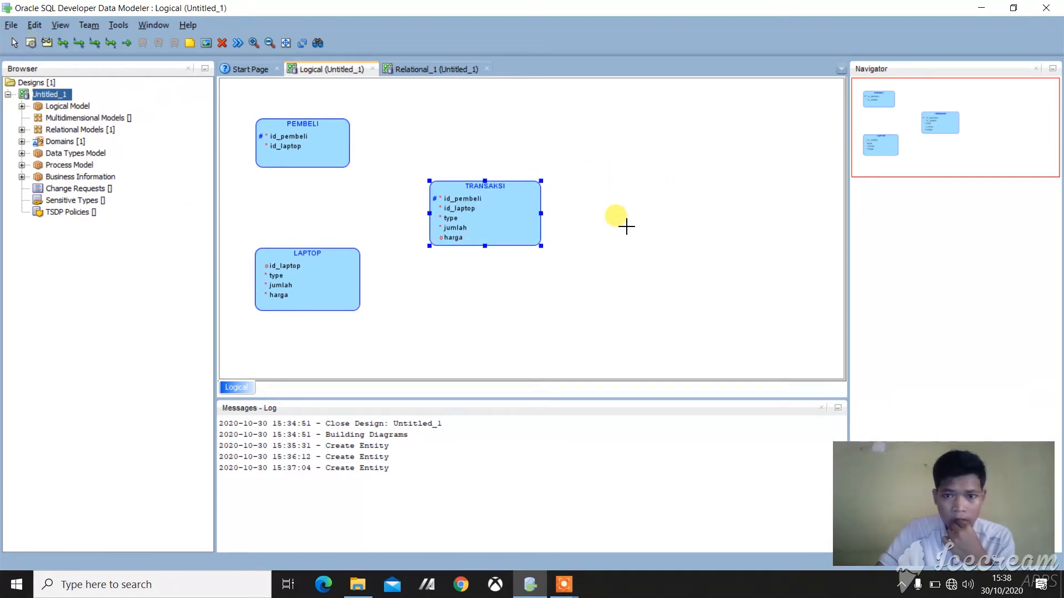
Step: Create an entity named KASIR to the right of TRANSAKSI, with the attribute id_kasir as its primary UID
left_click_drag(627, 227, 706, 282)
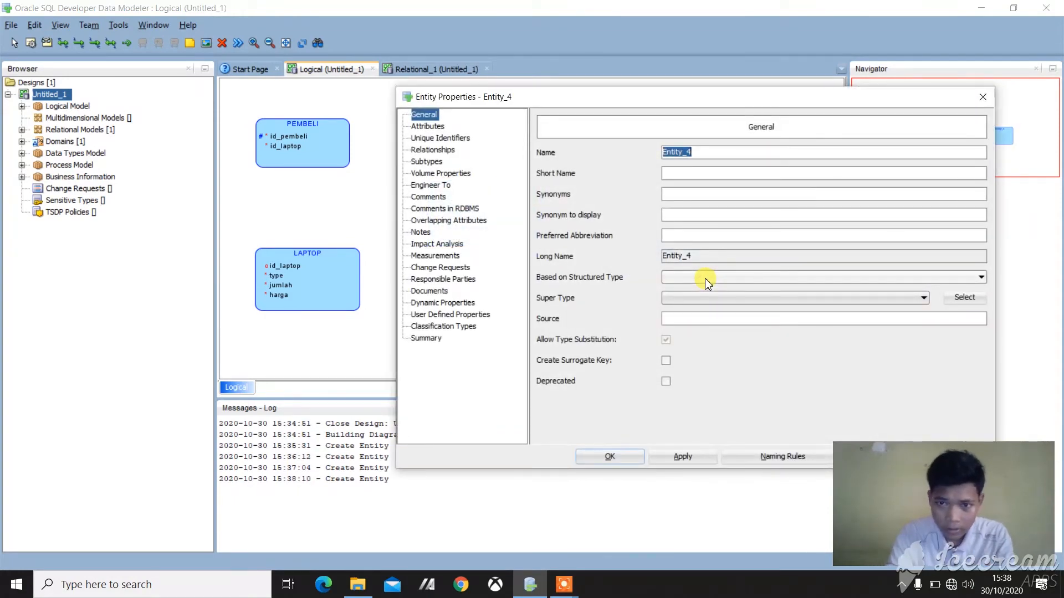
type("kasi")
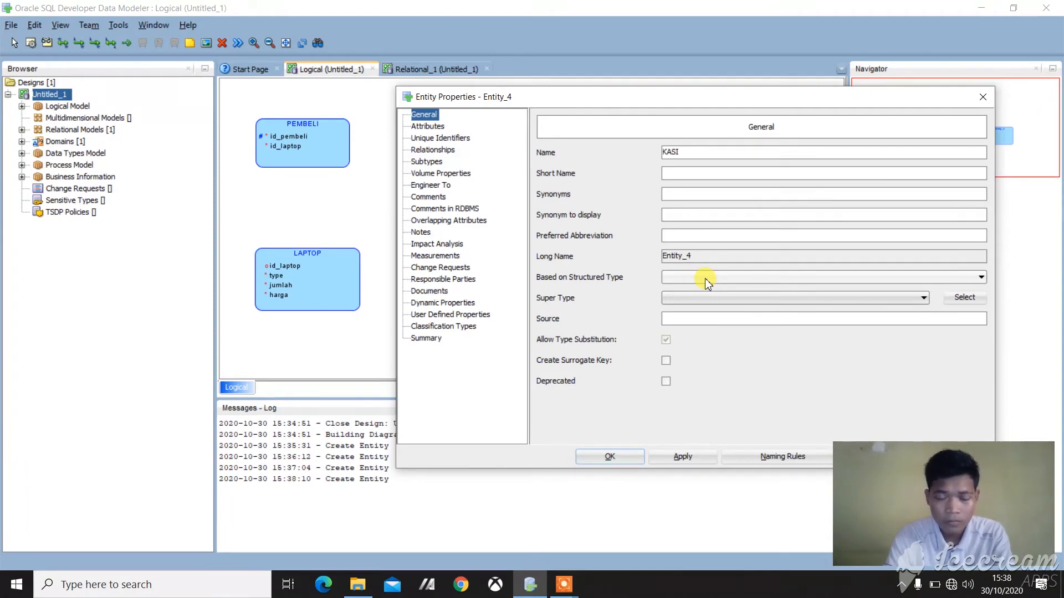
left_click(429, 127)
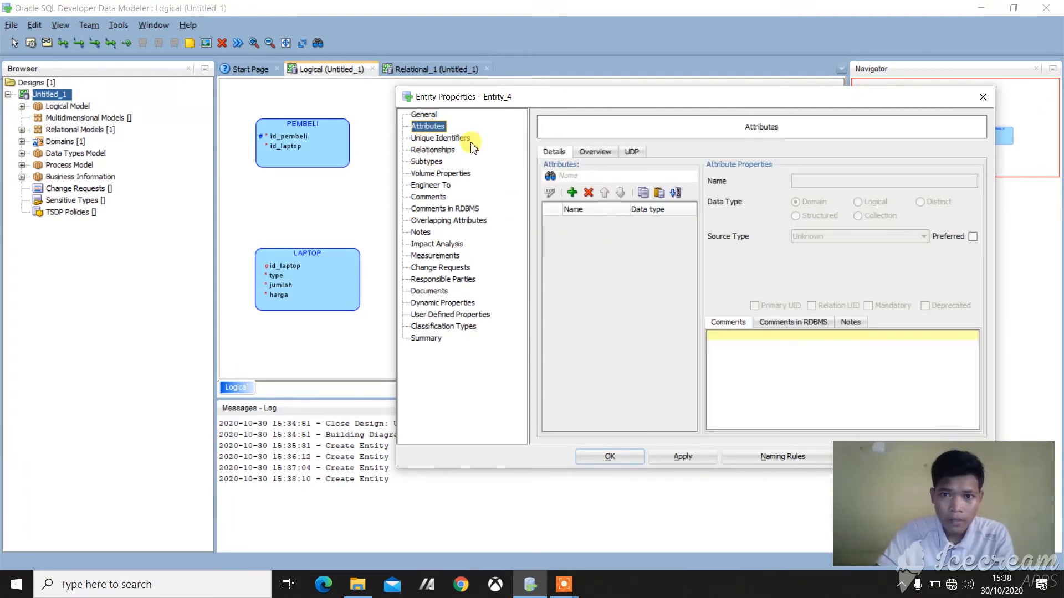
left_click(572, 192)
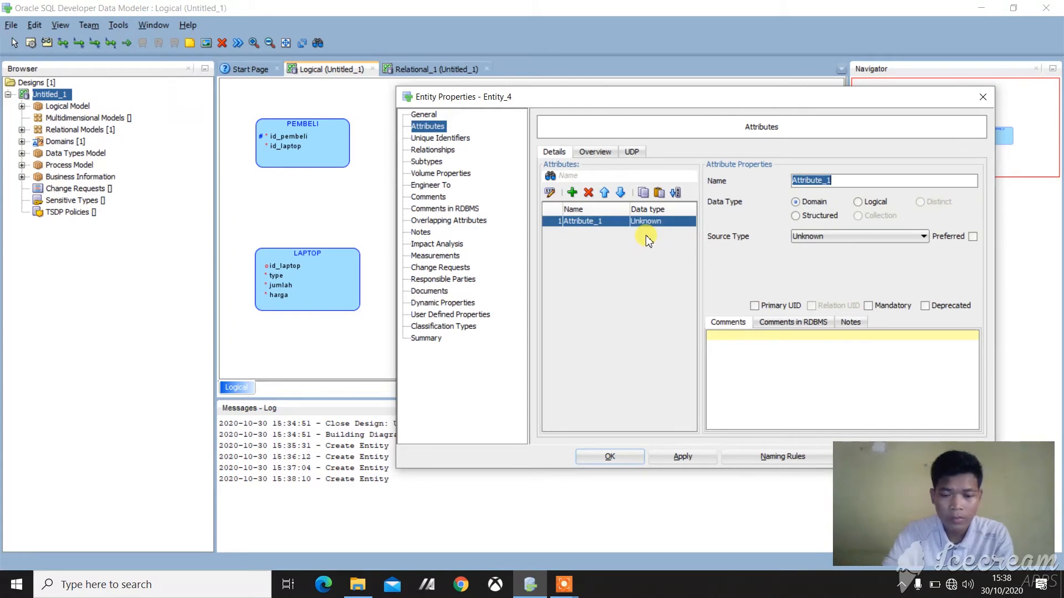
type("id_k")
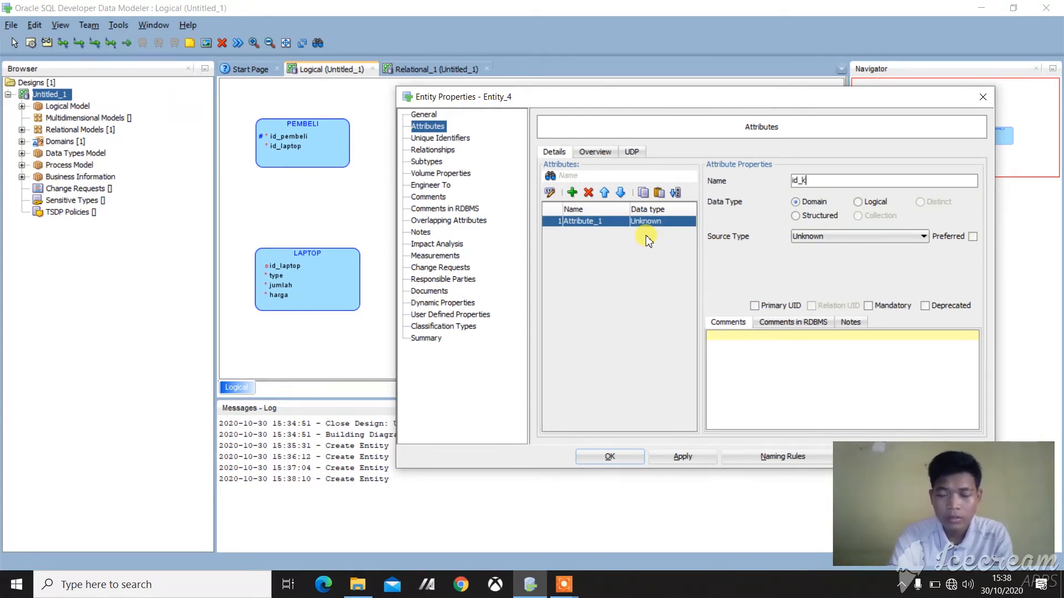
type("asie")
key("BackSpace")
type("r")
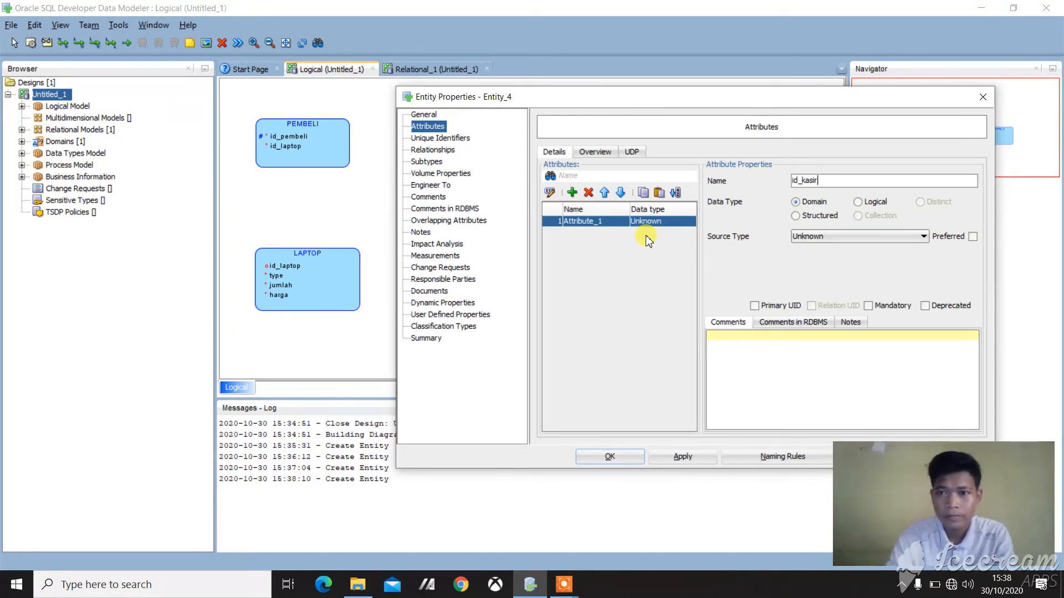
left_click(753, 305)
Step: Add a mandatory attribute named username to the KASIR entity
left_click(573, 194)
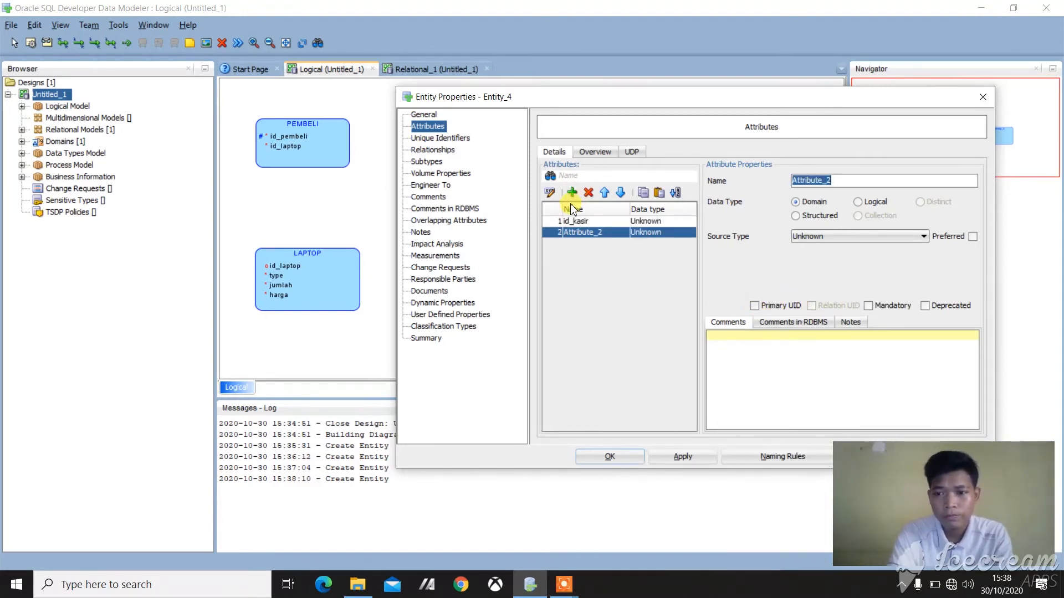
type("us")
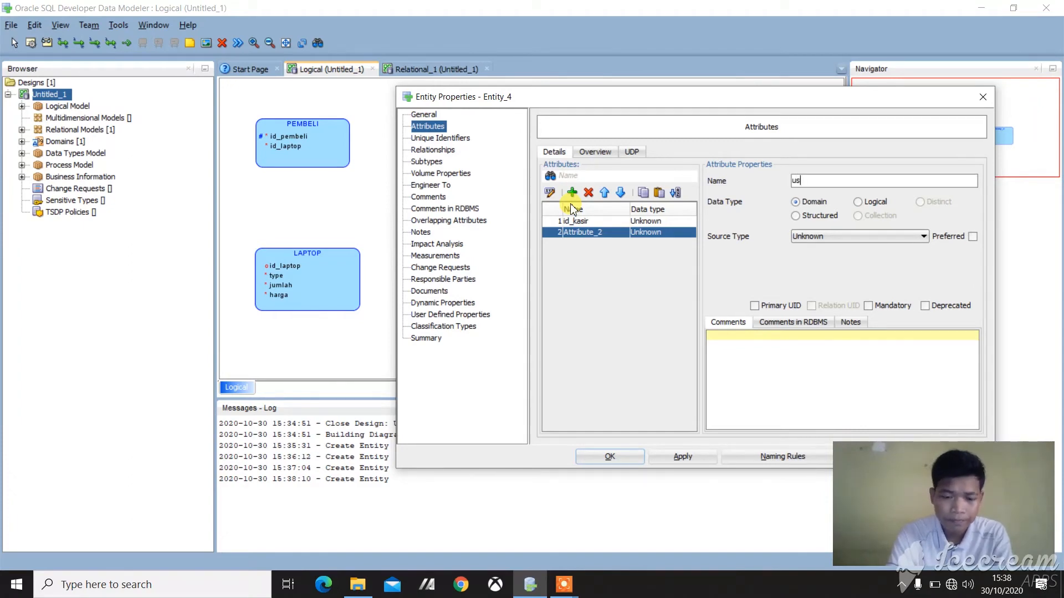
type("rername")
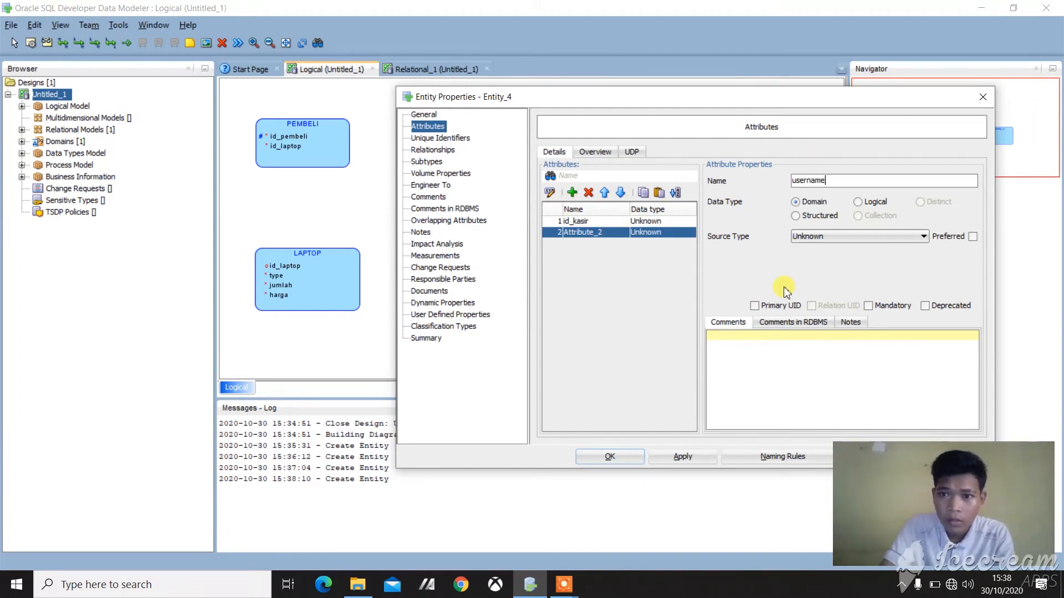
left_click(868, 306)
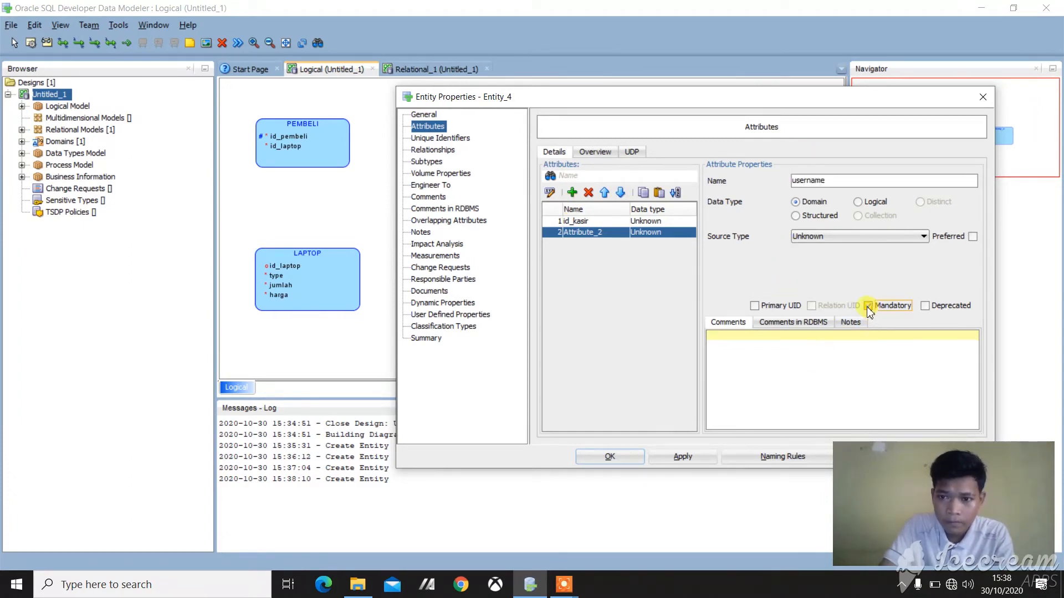
Step: Add a mandatory attribute named password to KASIR and finish the entity
left_click(572, 195)
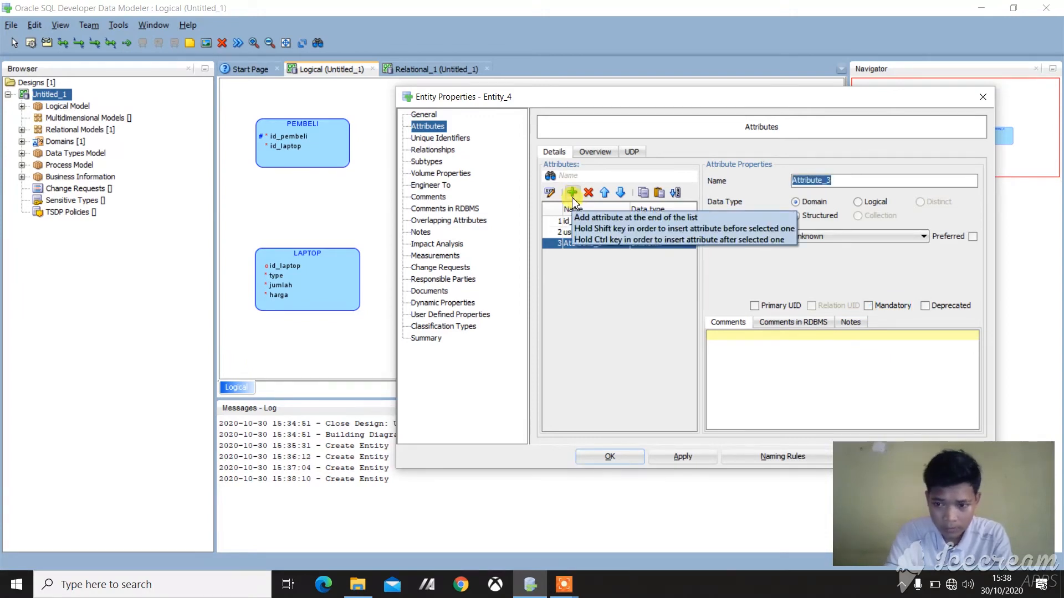
type("pass")
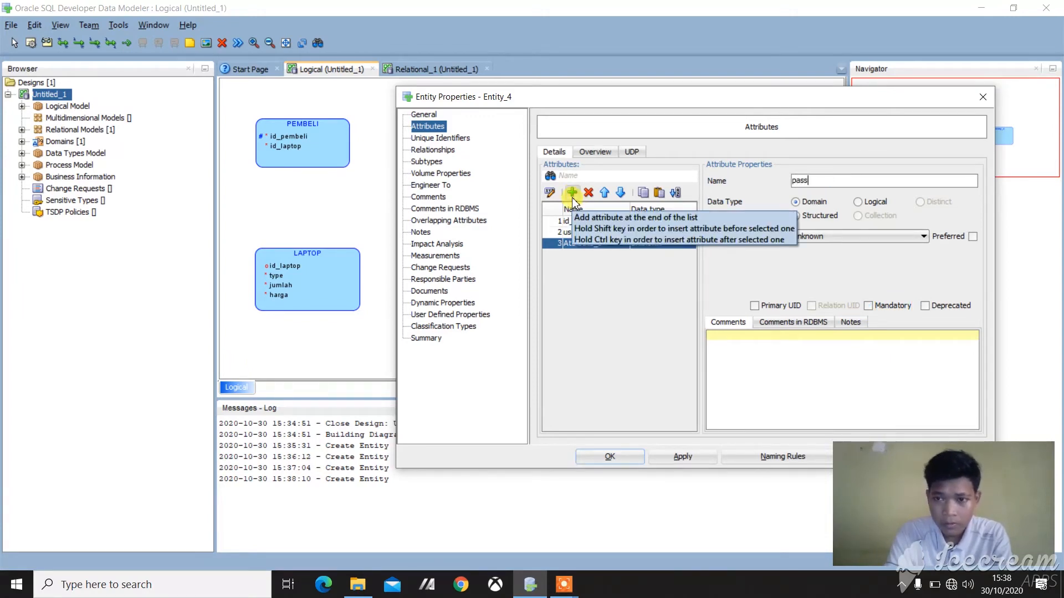
type("word")
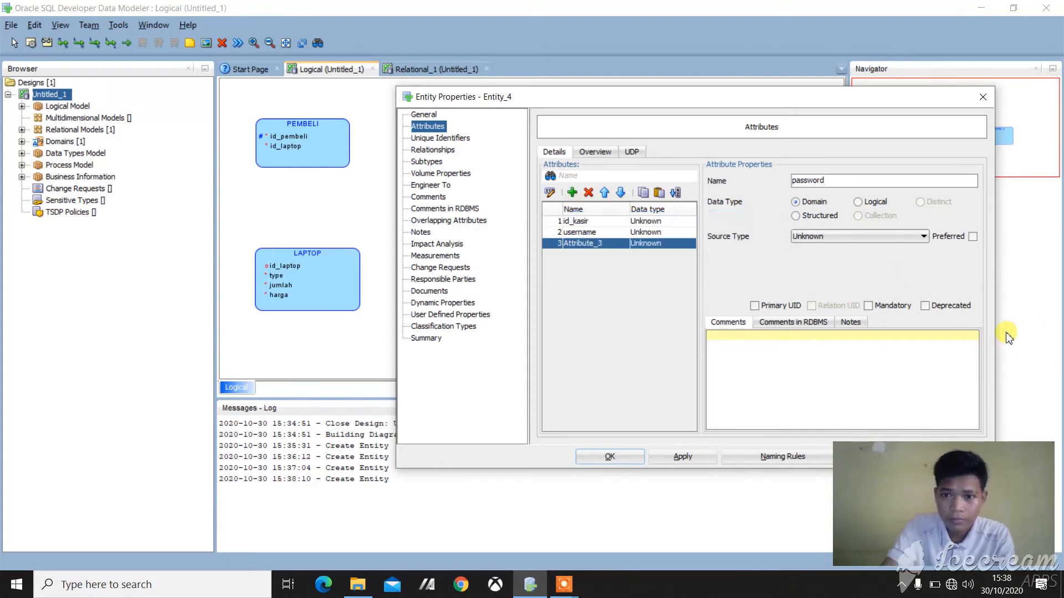
left_click(868, 306)
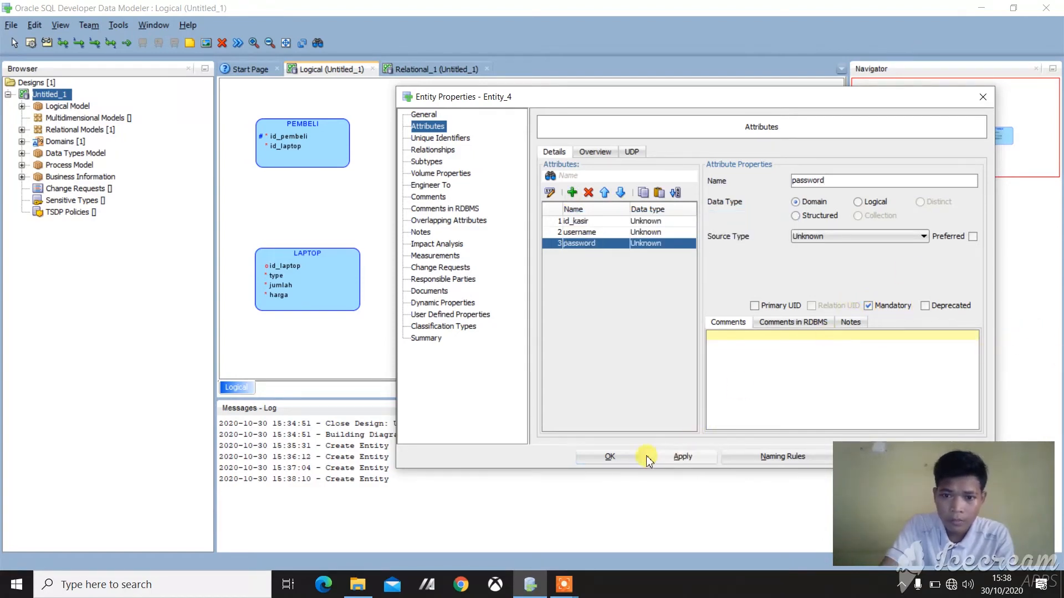
left_click(624, 456)
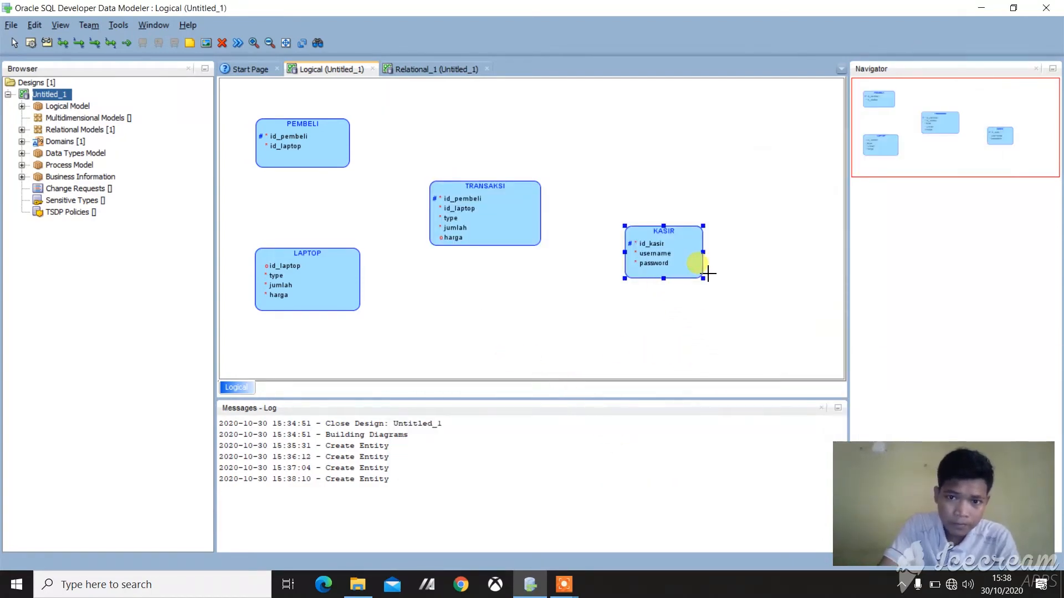
Step: Enlarge the KASIR entity box slightly in width and height
left_click_drag(705, 253, 718, 254)
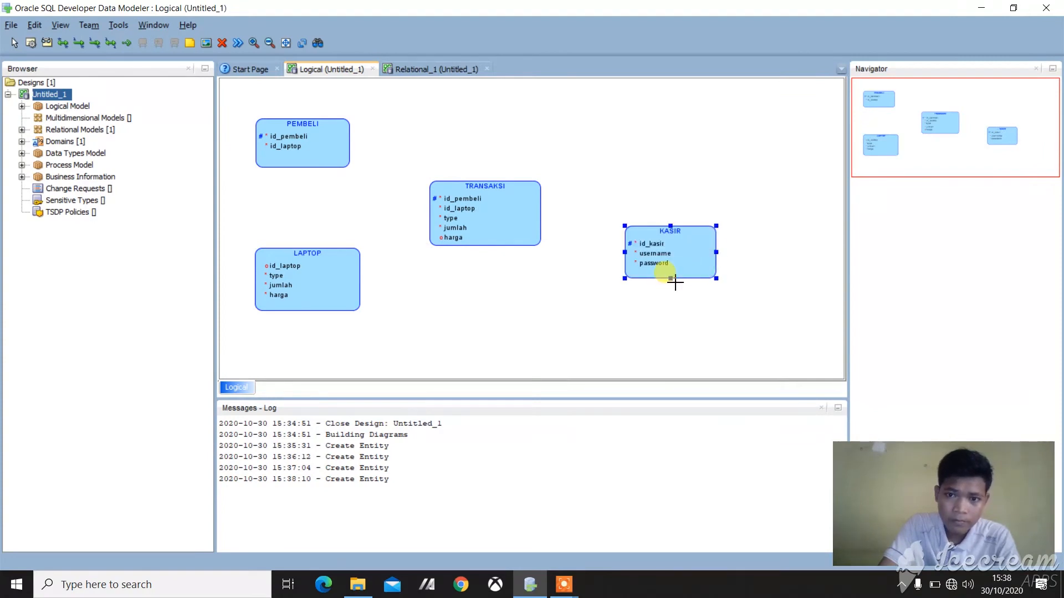
left_click_drag(671, 278, 672, 284)
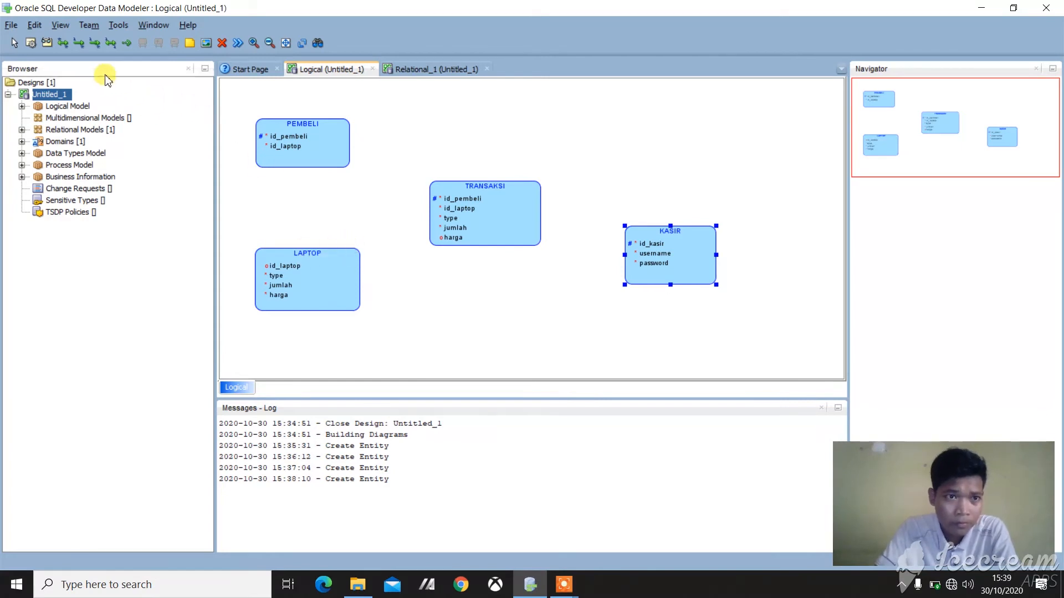
Step: Create a 1:N relation from PEMBELI to LAPTOP and name it membeli
left_click(80, 47)
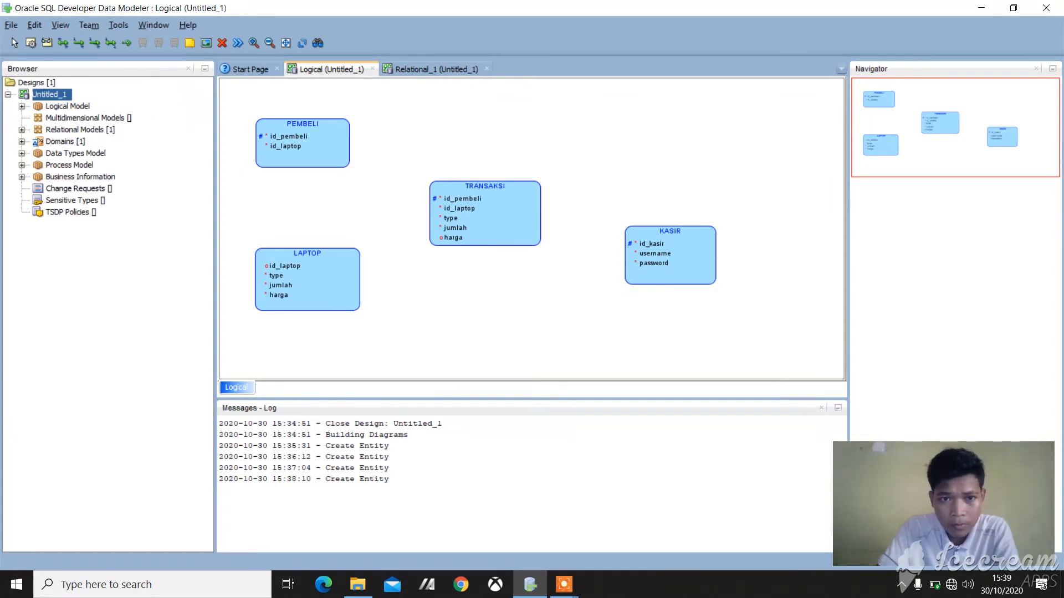
left_click(300, 150)
left_click(301, 267)
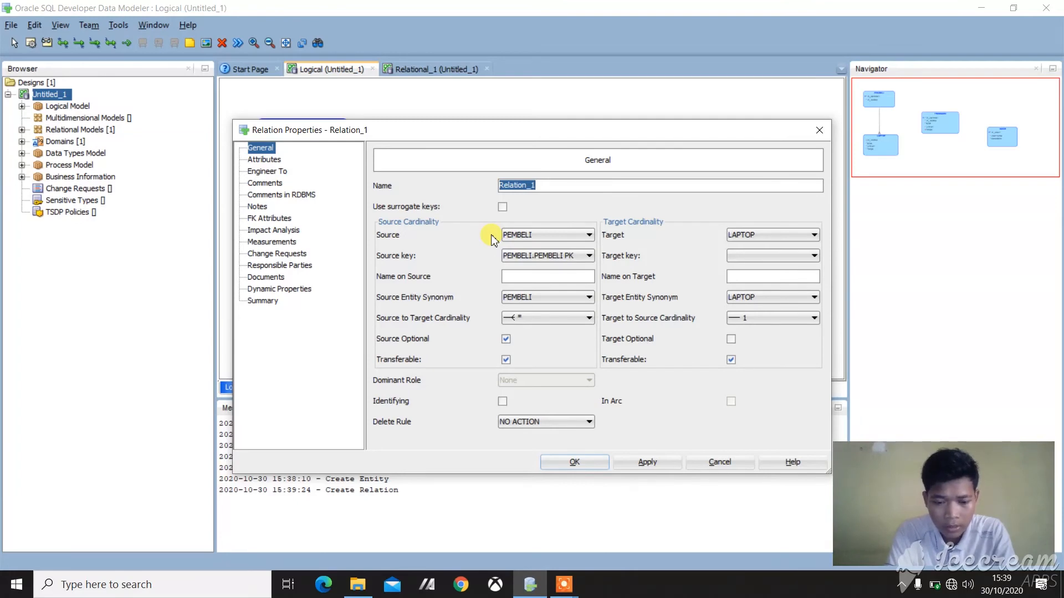
type("membeli")
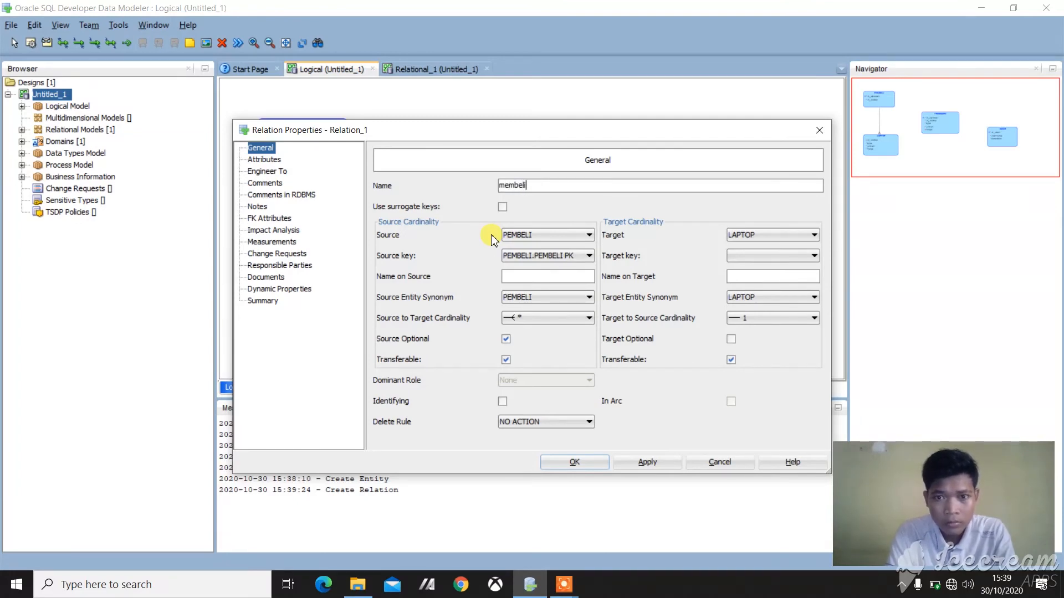
left_click(565, 469)
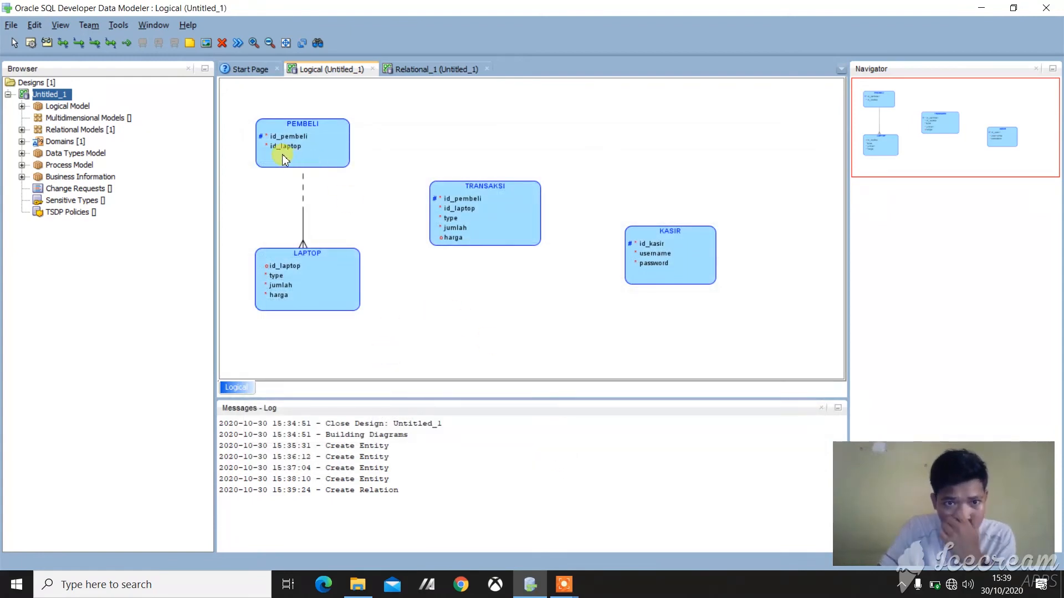
Step: Create a 1:N relation from PEMBELI to TRANSAKSI and name it melakukan
left_click(79, 49)
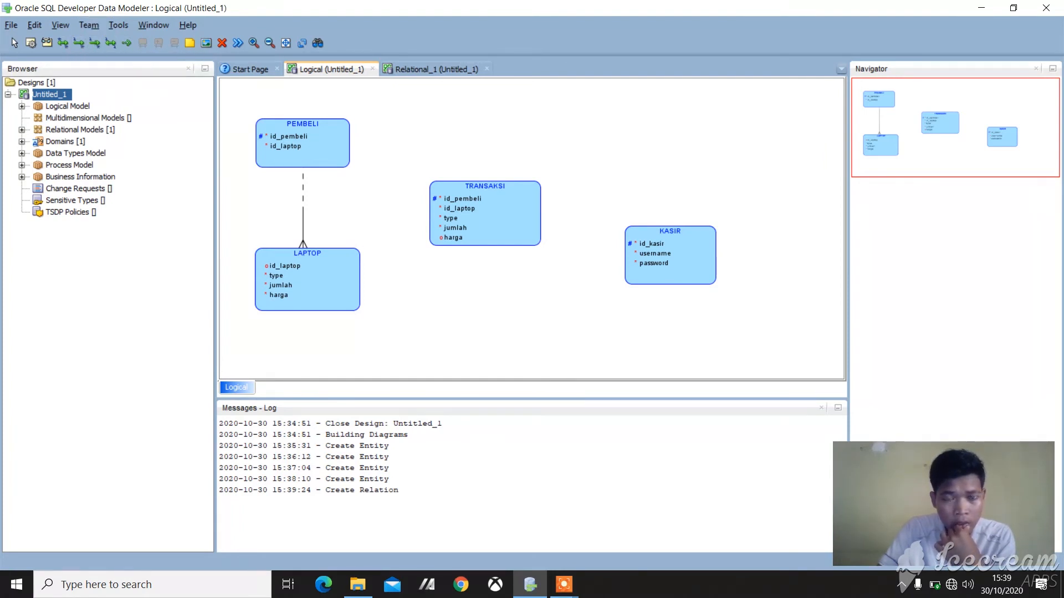
left_click(329, 151)
left_click(449, 199)
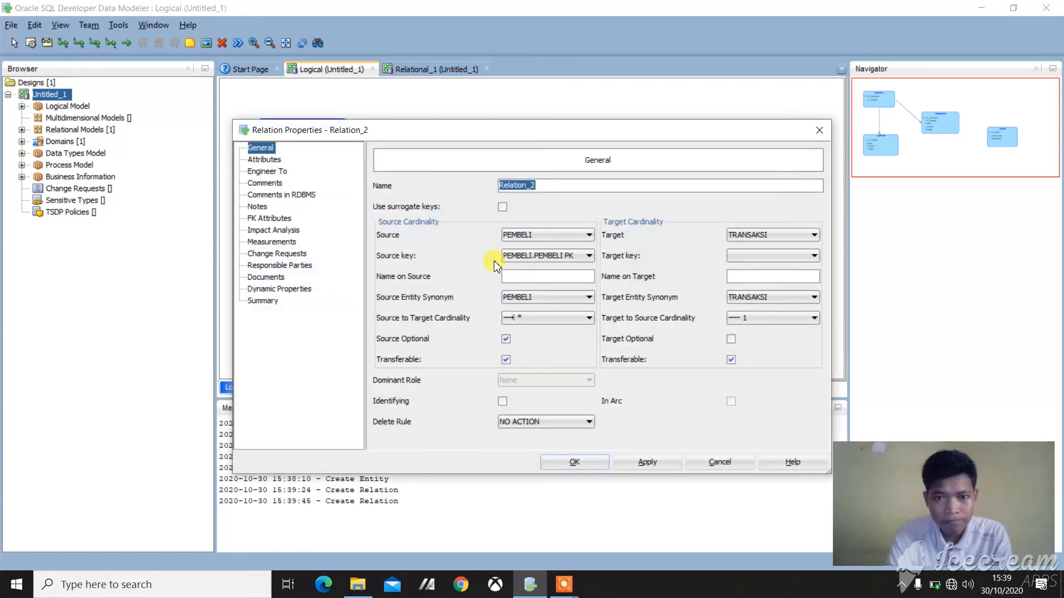
type("melakukan")
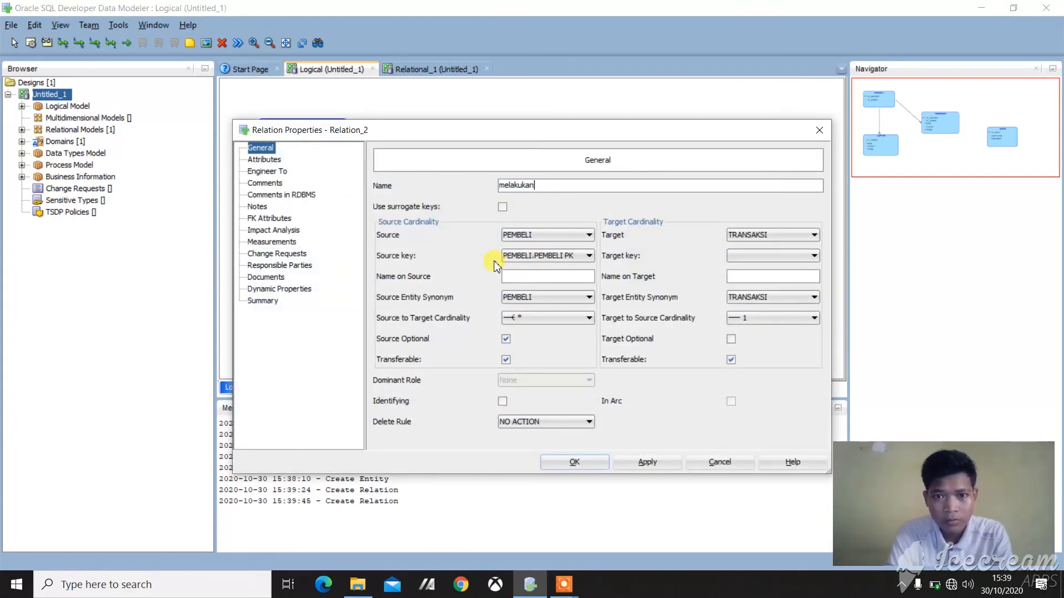
left_click(571, 464)
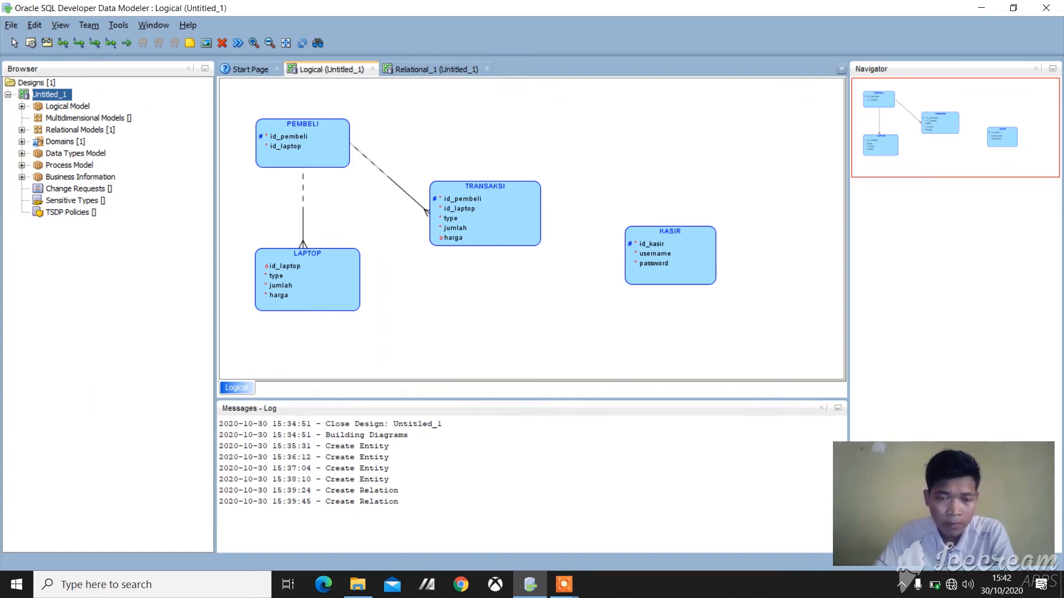
Step: Create an M:N relation from LAPTOP to TRANSAKSI and name it masuk
left_click(314, 268)
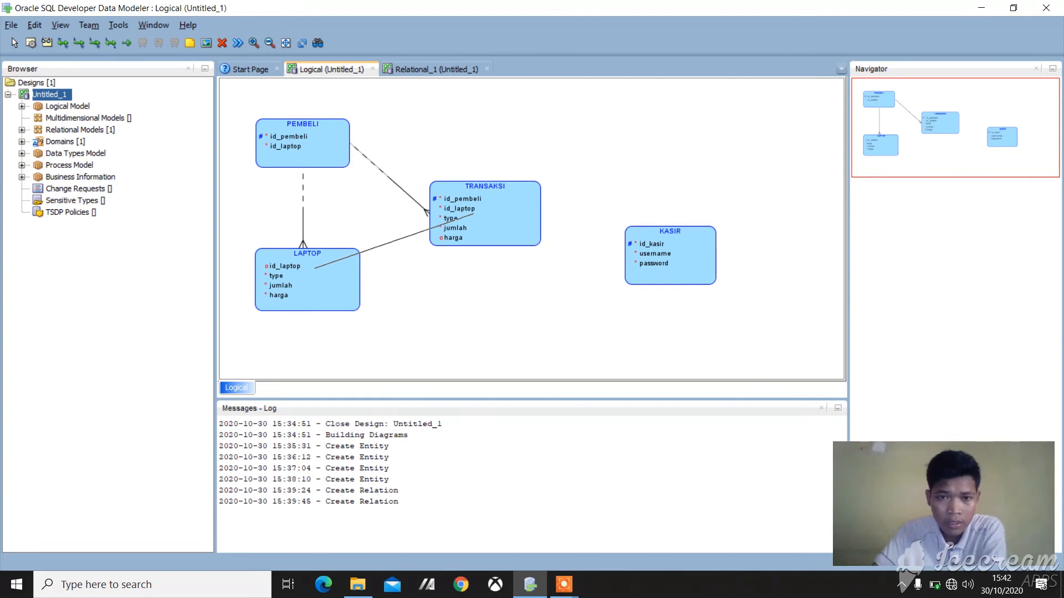
left_click(473, 214)
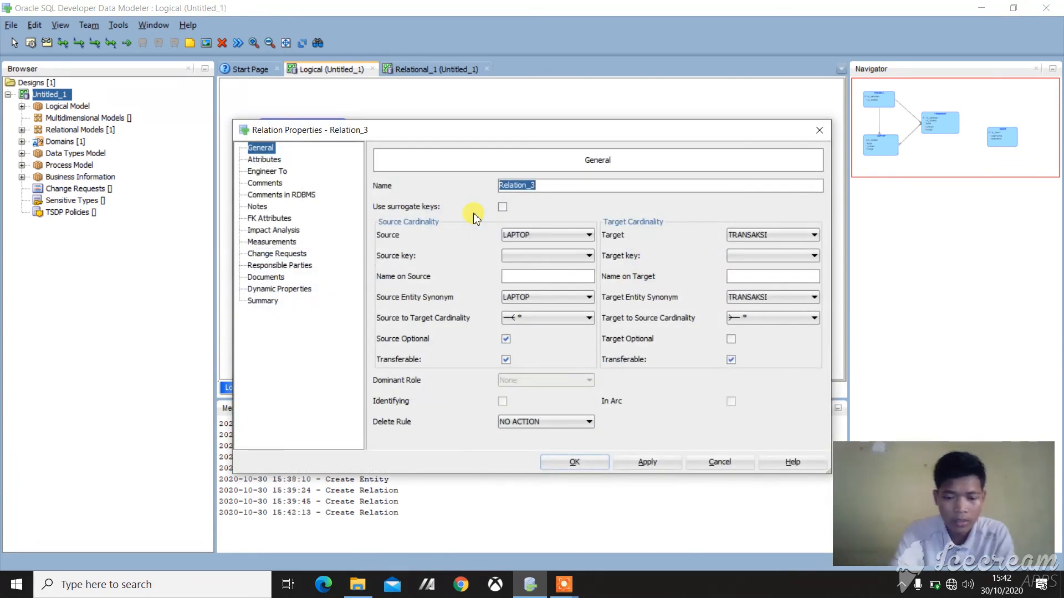
type("masmul")
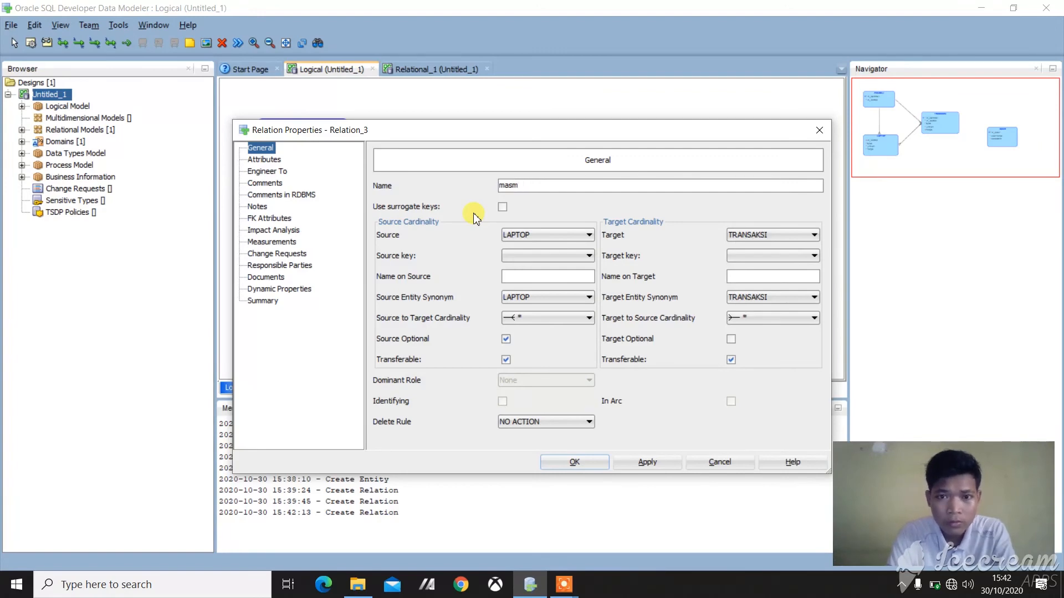
key("BackSpace")
type("uk")
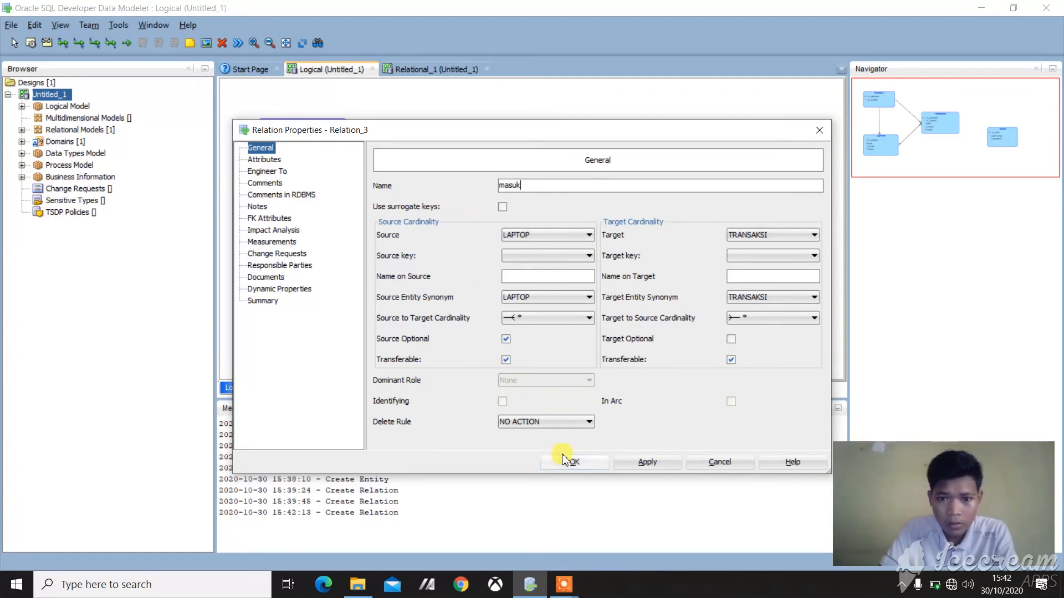
left_click(642, 469)
left_click(577, 462)
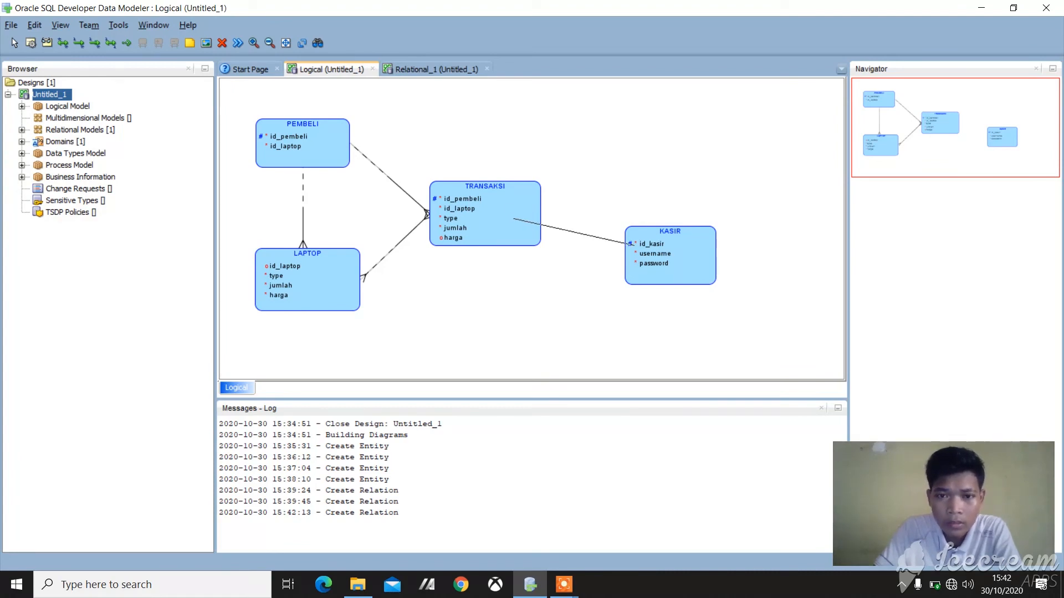
Step: Create a 1:N relation from KASIR to TRANSAKSI and name it mengolah
left_click(531, 220)
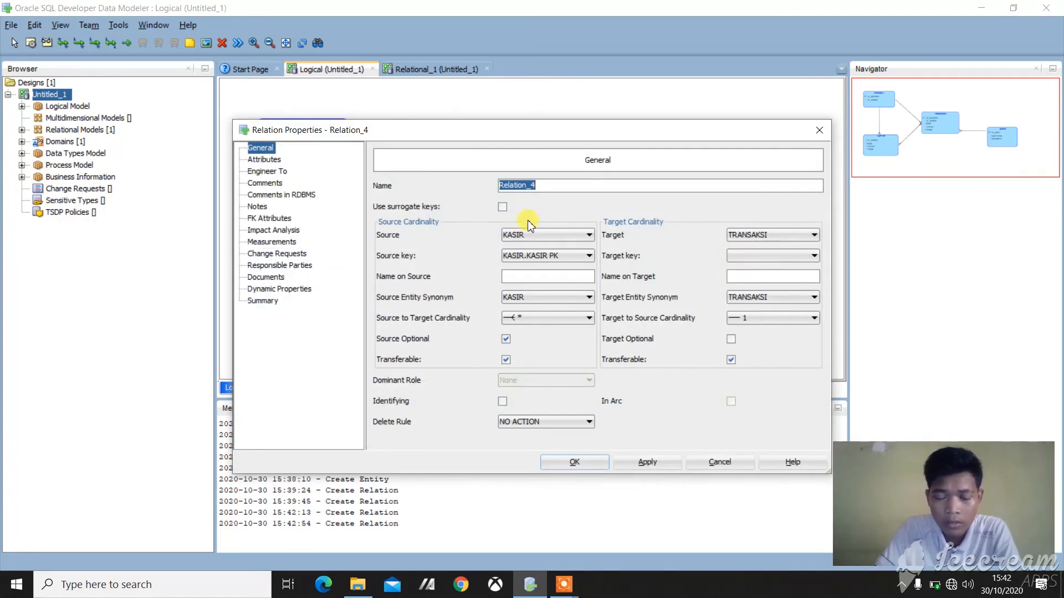
type("men")
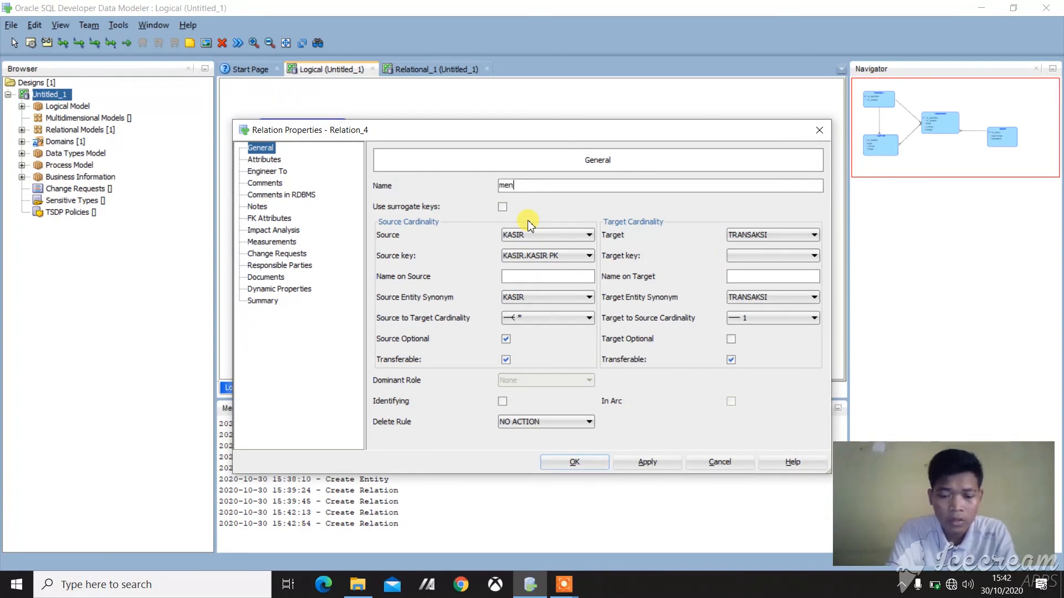
type("golah")
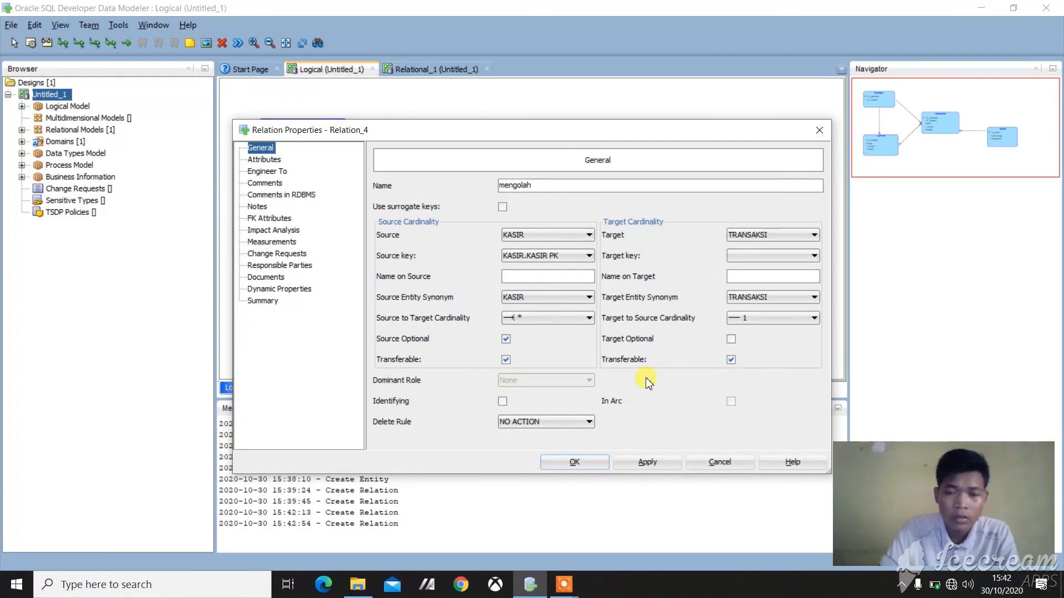
left_click(651, 462)
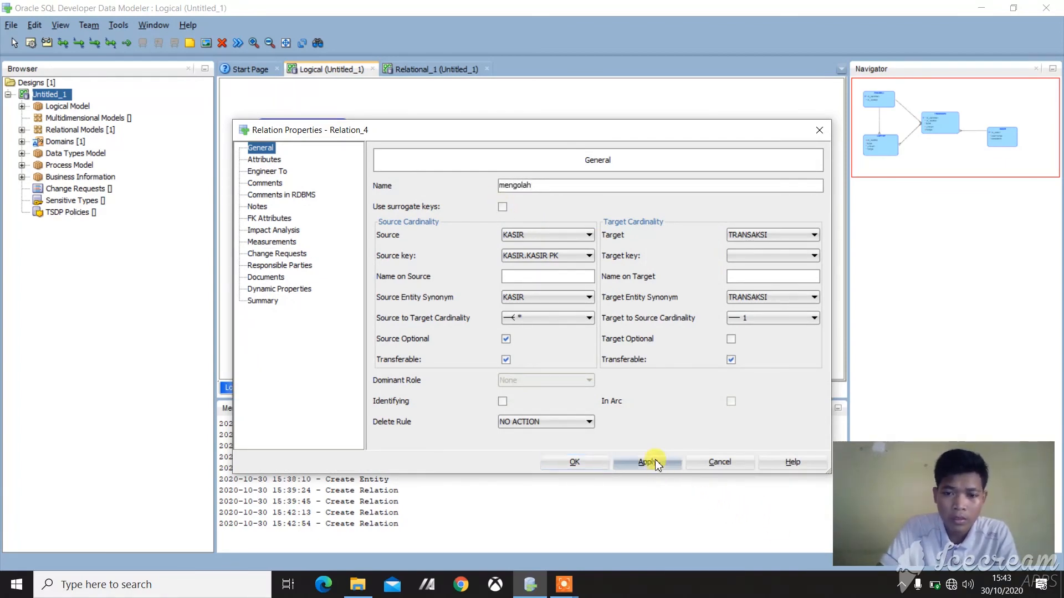
left_click(592, 463)
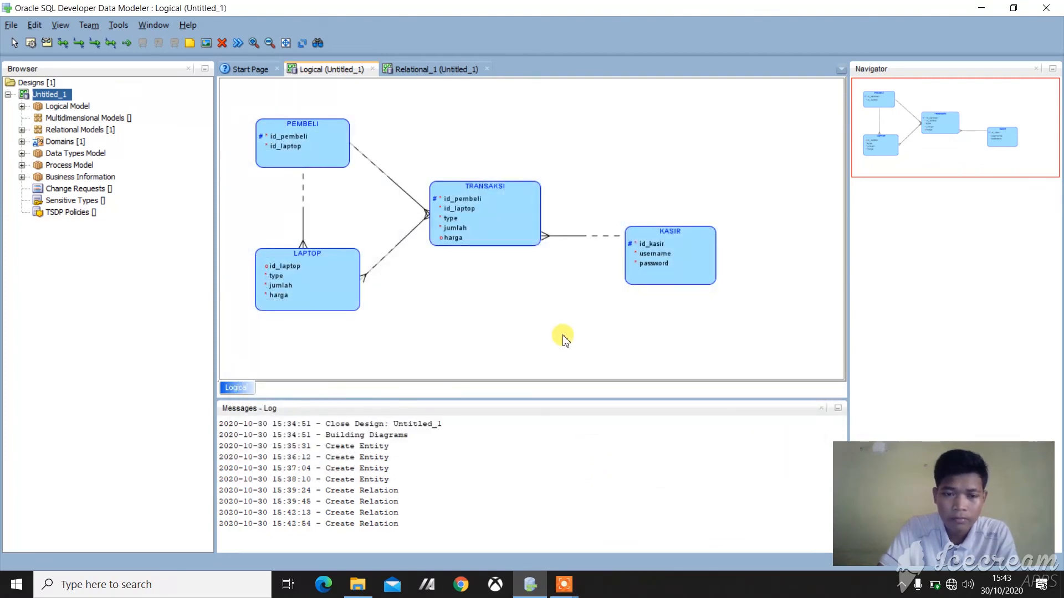